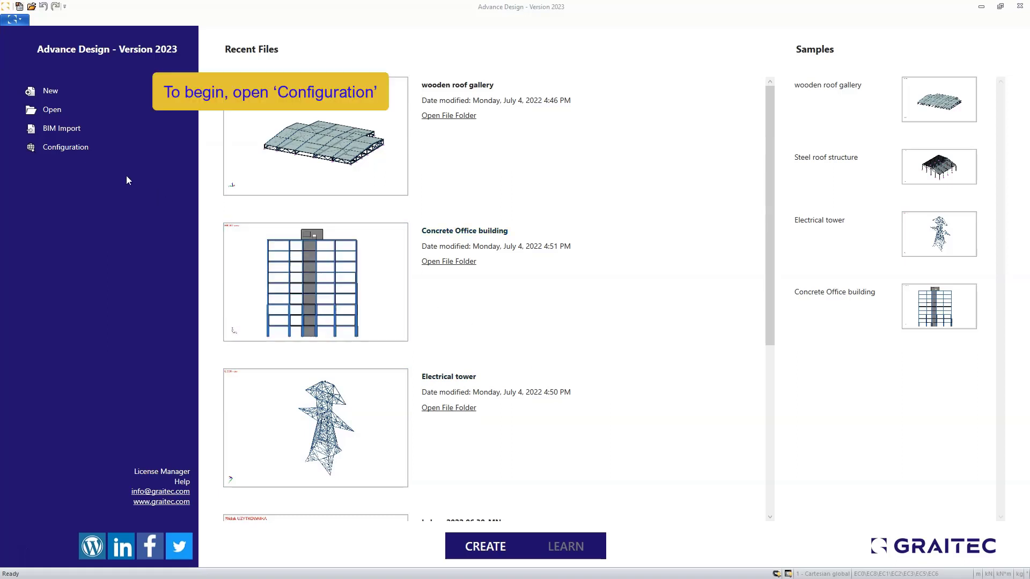
# Step: Configure the localization as Europe, keeping the Eurocode standards with the General national annexes
pyautogui.click(80, 152)
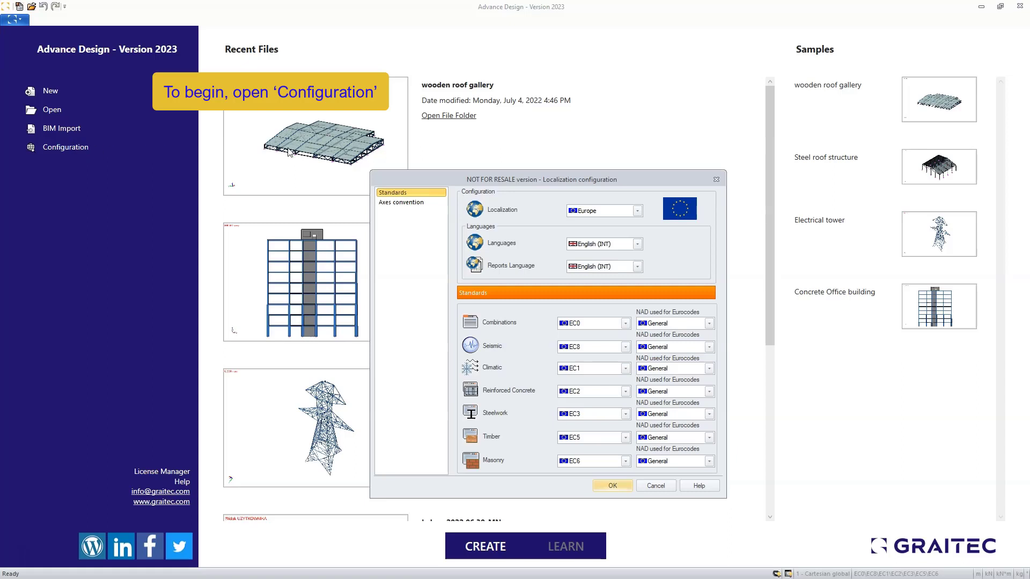
pyautogui.click(600, 214)
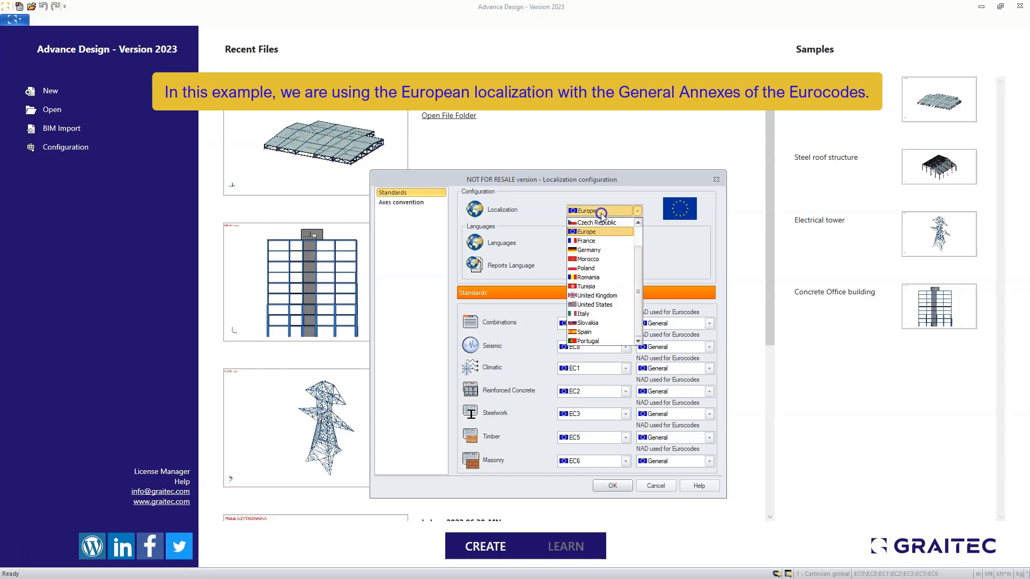
pyautogui.click(625, 184)
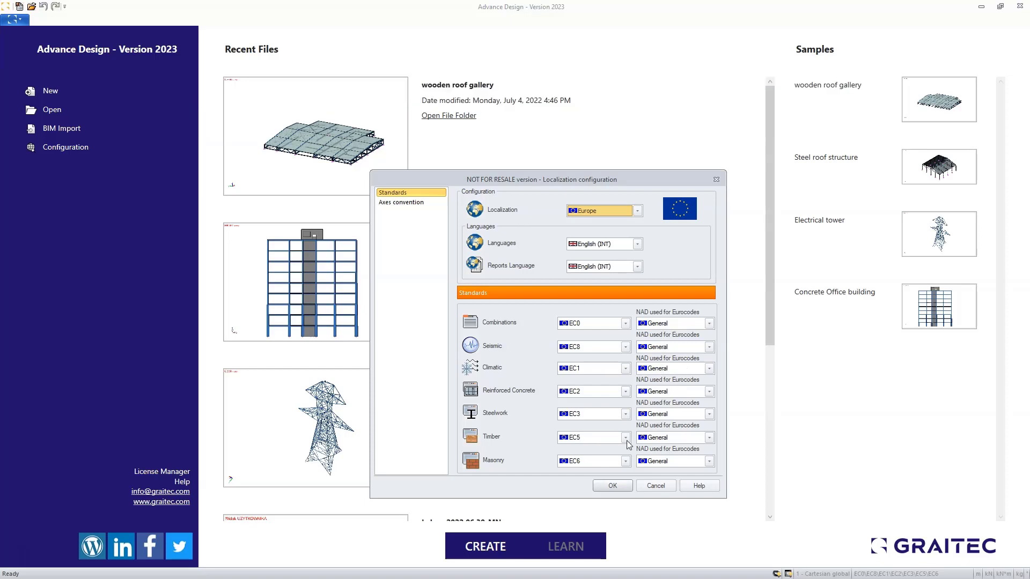
pyautogui.click(613, 486)
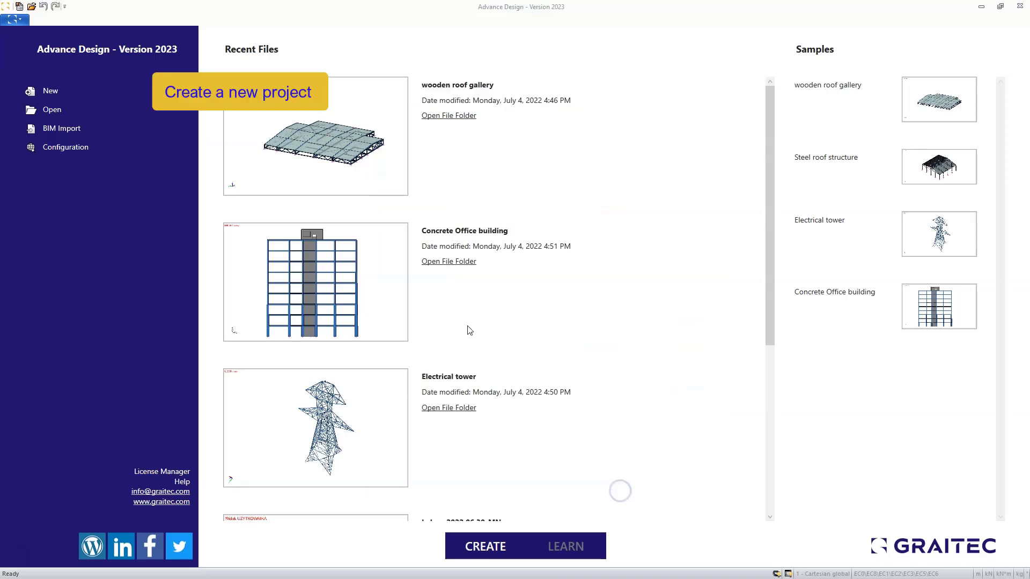
# Step: Create a new project and name it "Hall - 2D frame" in the project settings
pyautogui.click(52, 92)
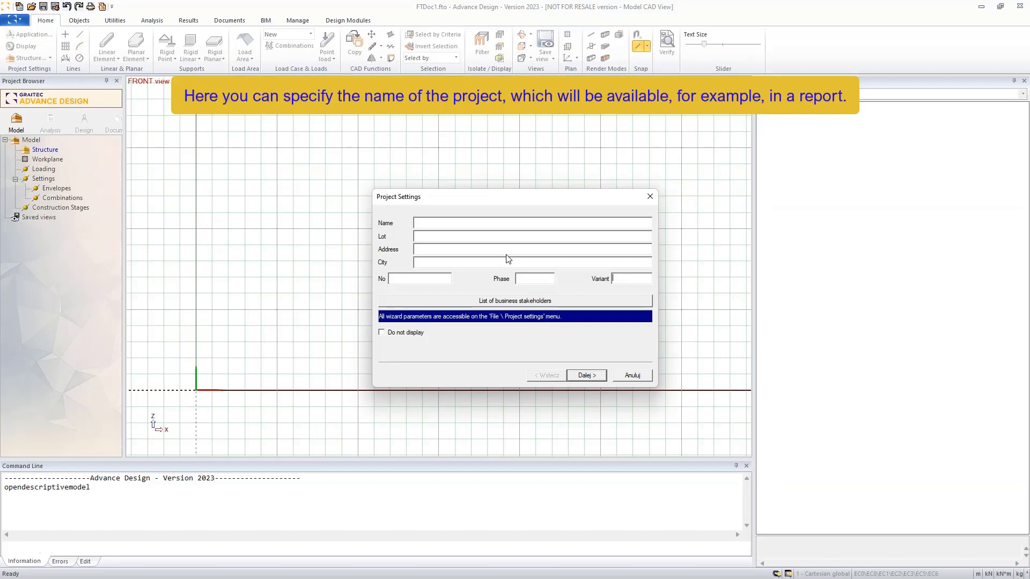
pyautogui.click(485, 225)
pyautogui.write('Hall - 2D frame')
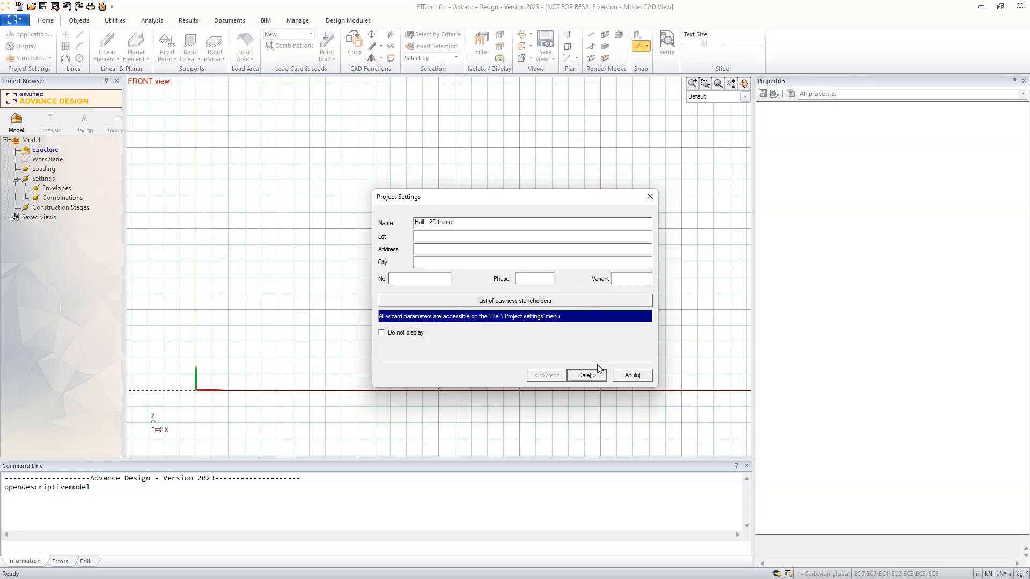
pyautogui.click(590, 377)
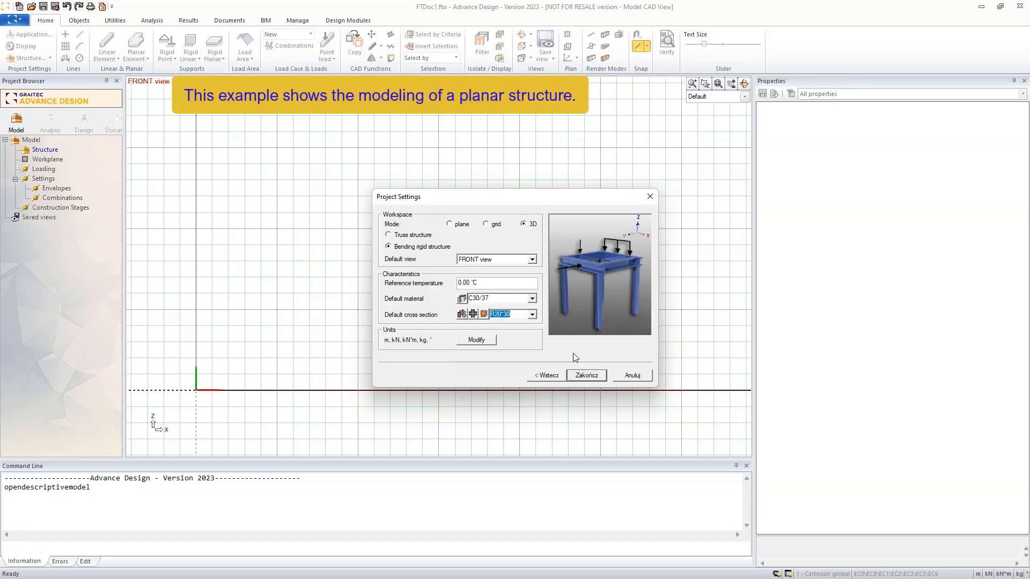
# Step: Set the workspace to plane mode with default material S275 and default cross section IPE400, and finish the project settings
pyautogui.click(451, 225)
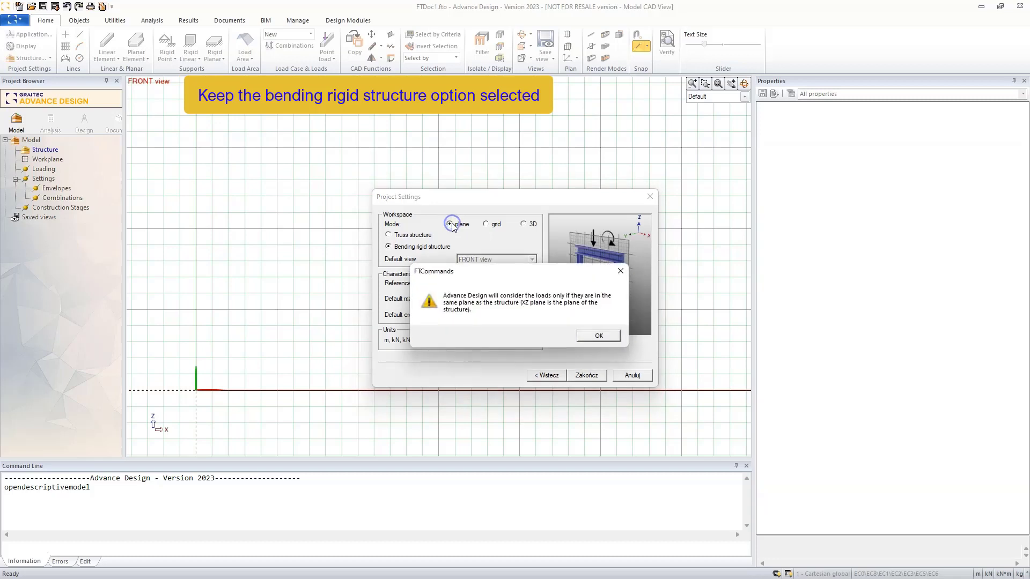
pyautogui.click(597, 334)
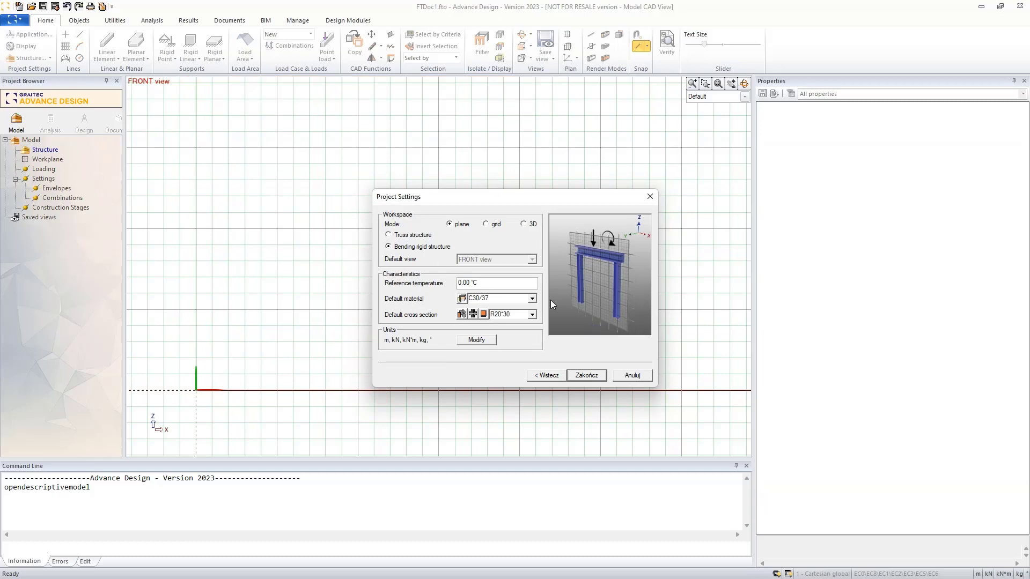
pyautogui.click(532, 299)
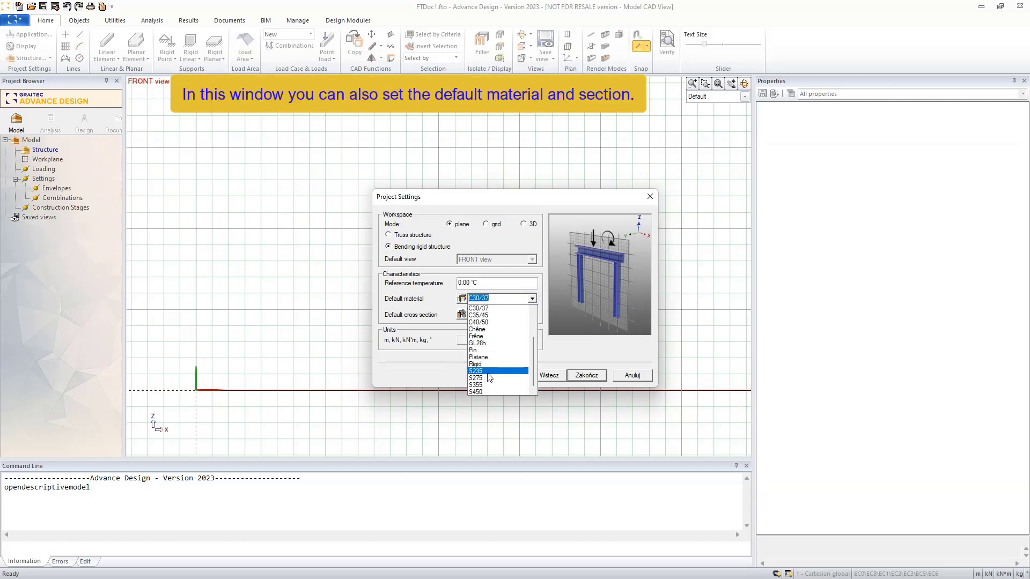
pyautogui.click(488, 378)
pyautogui.click(533, 314)
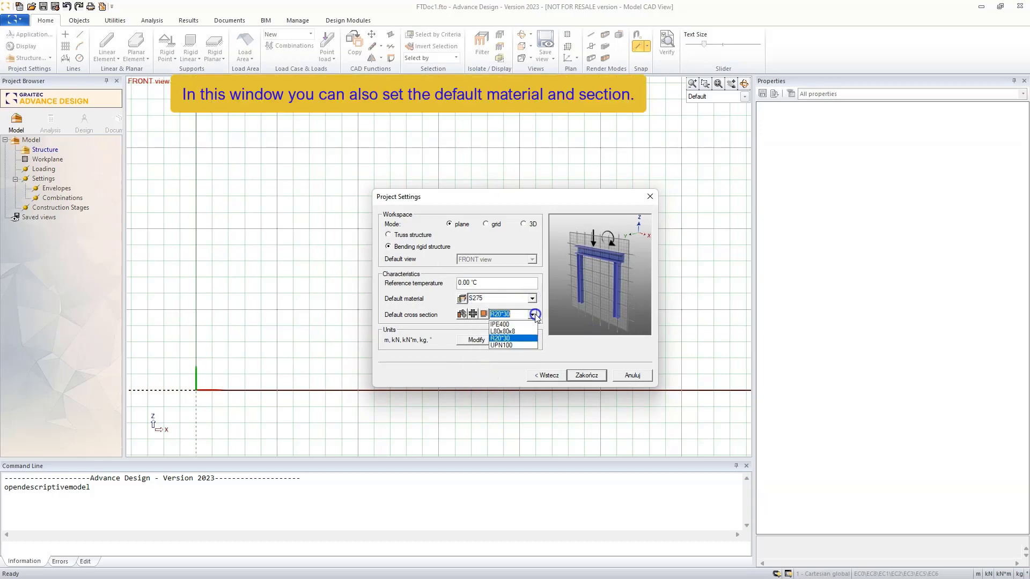
pyautogui.click(501, 324)
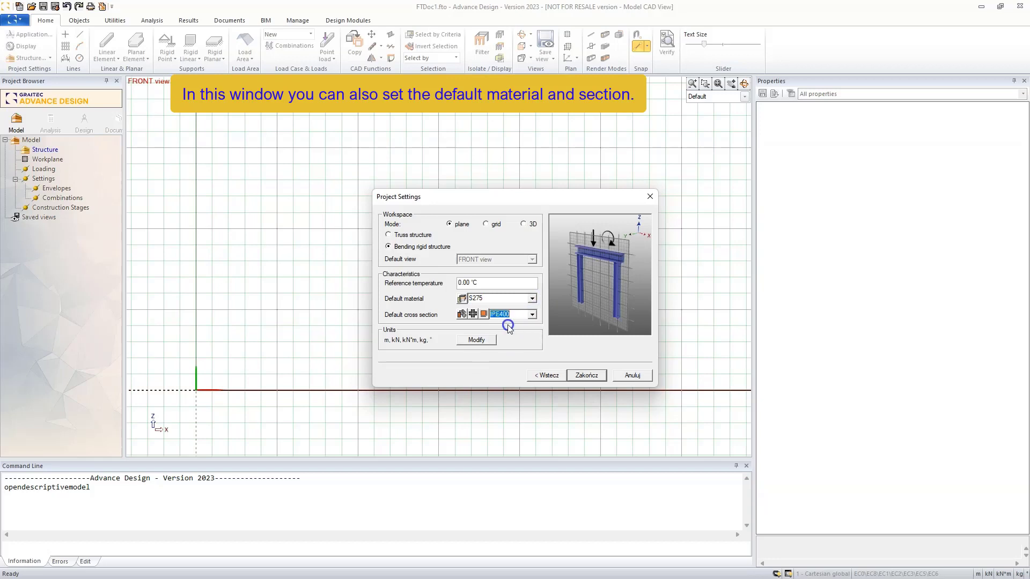
pyautogui.click(587, 376)
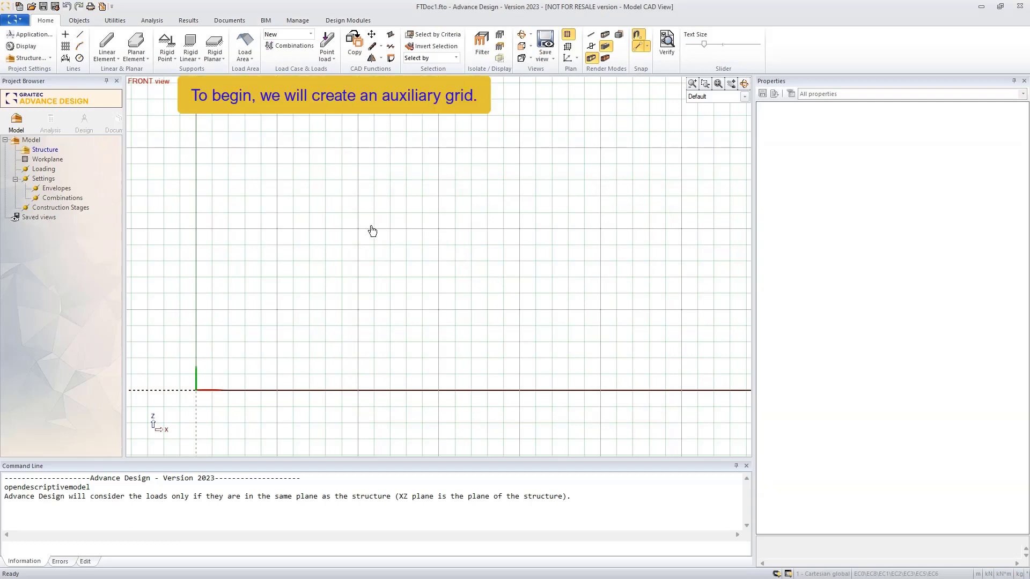
# Step: Place an auxiliary grid from the coordinate origin with its first direction vertical and the other horizontal, and hide the work plane
pyautogui.click(67, 47)
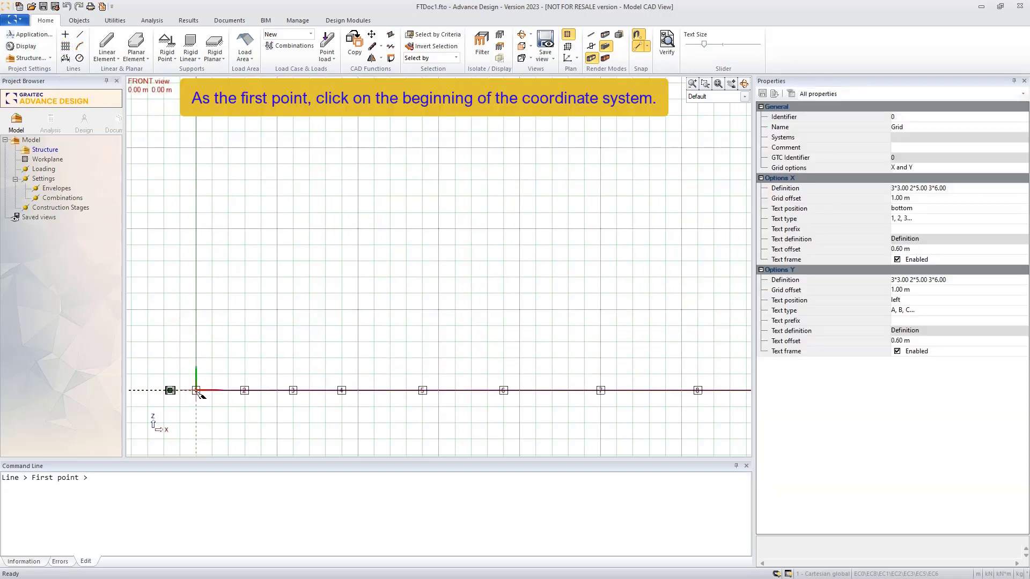
pyautogui.click(196, 392)
pyautogui.click(195, 247)
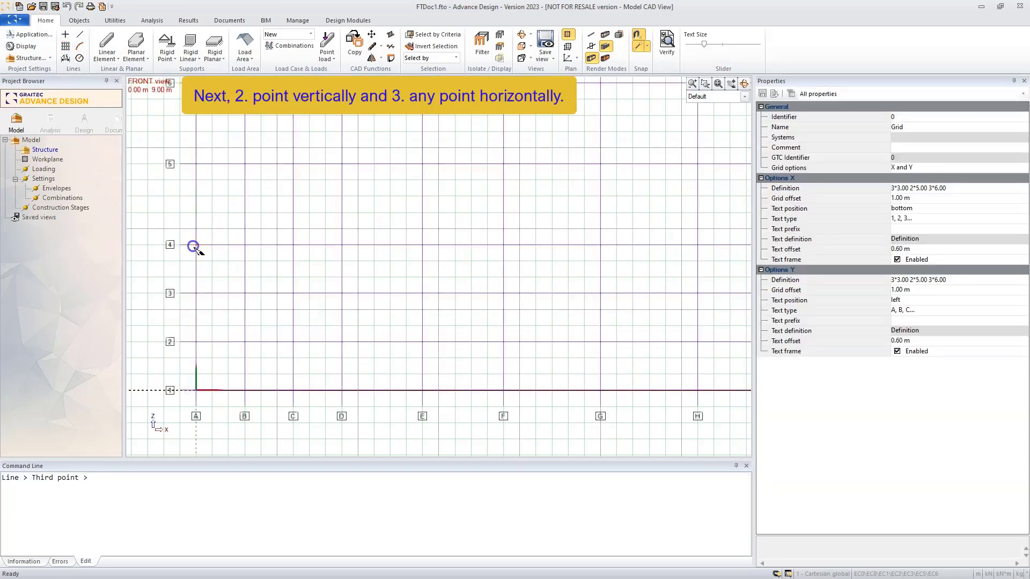
pyautogui.click(556, 394)
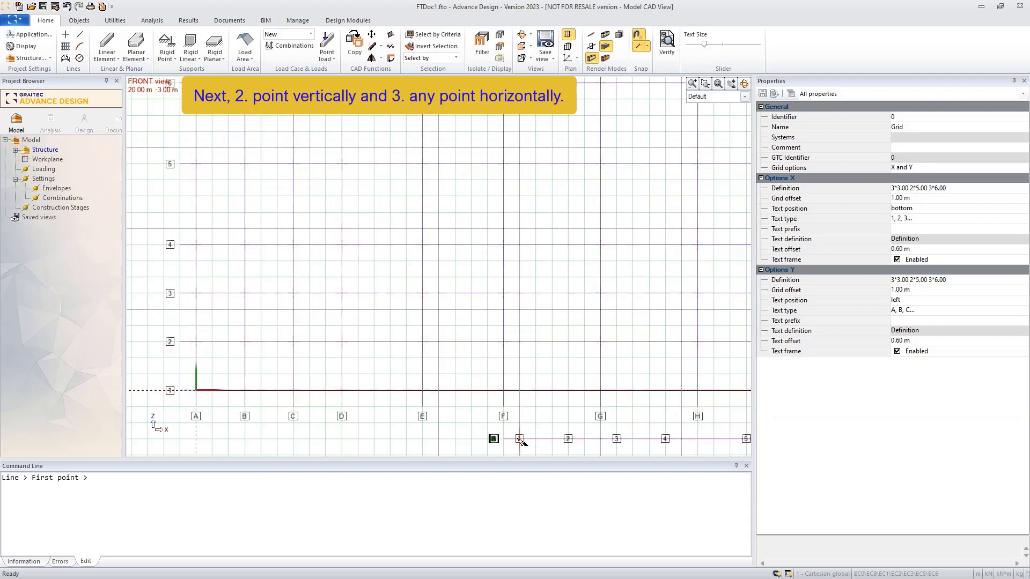
pyautogui.press('Escape')
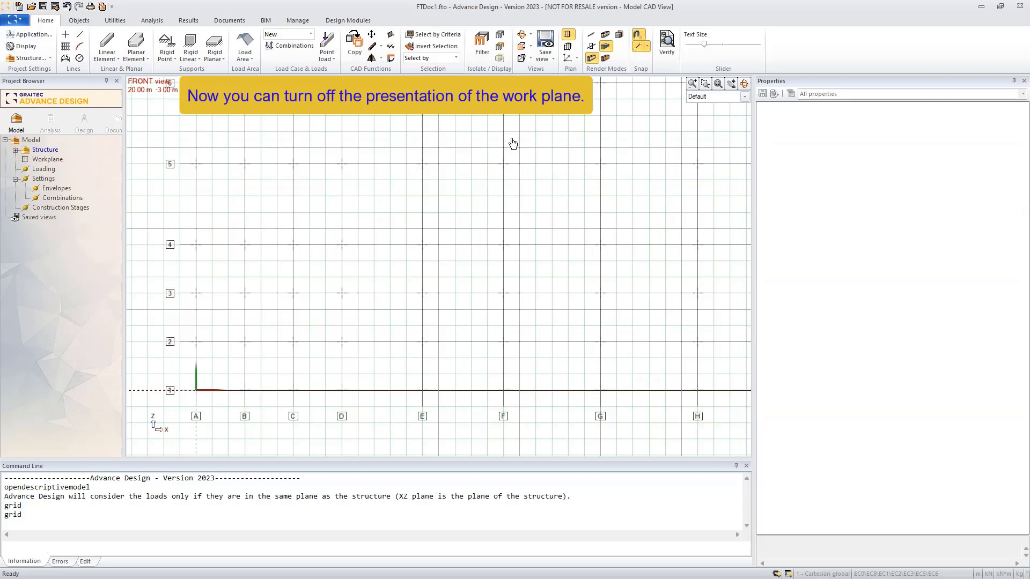
pyautogui.click(569, 36)
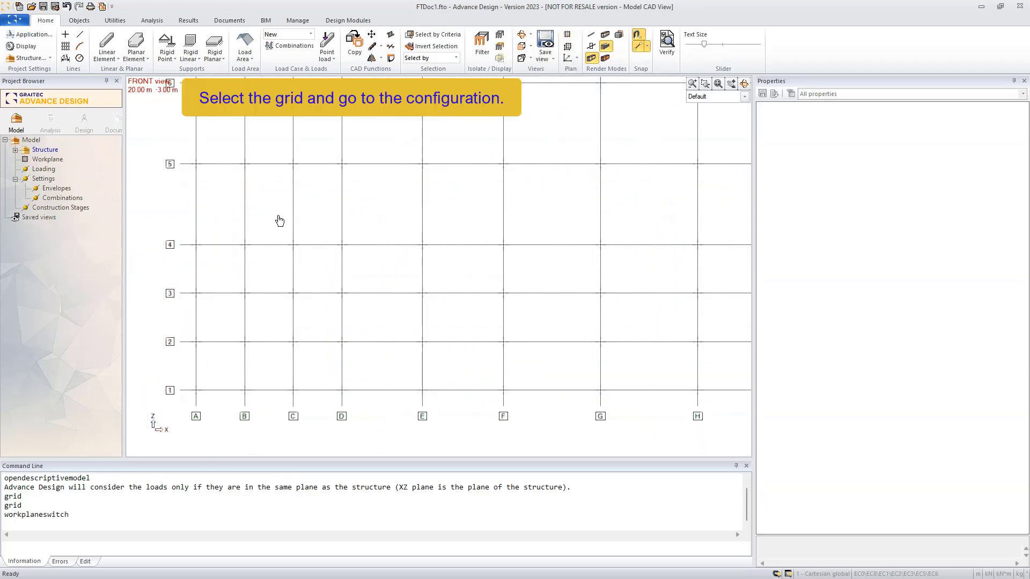
# Step: Select the grid in the structure and set the X axis text position to none
pyautogui.click(15, 151)
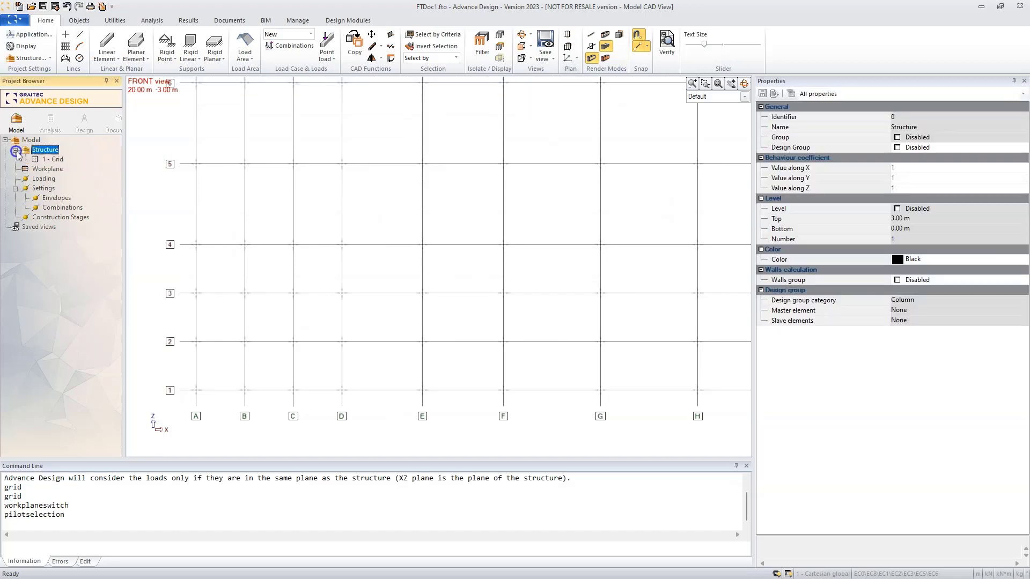
pyautogui.click(53, 160)
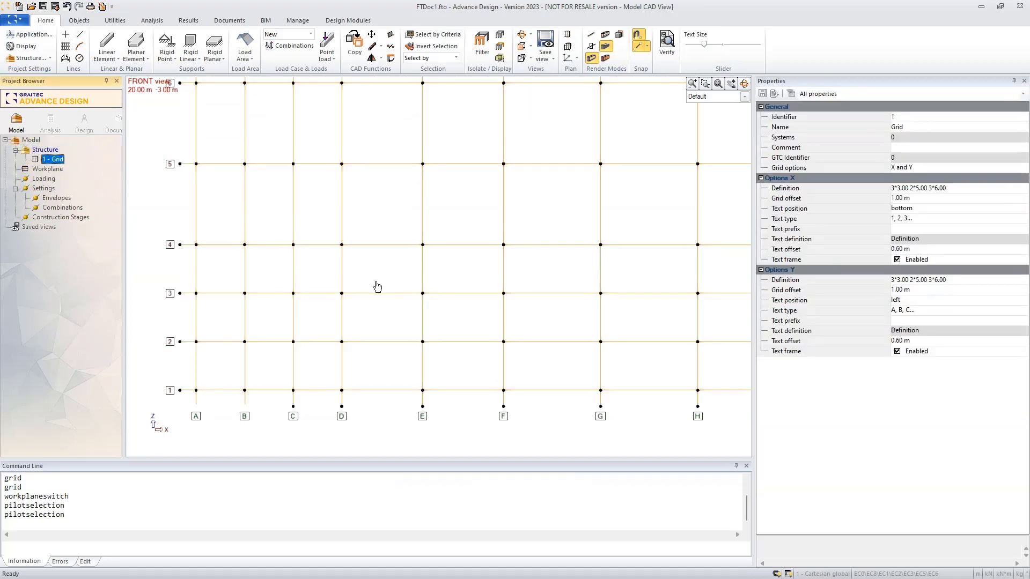
pyautogui.click(999, 209)
pyautogui.click(1024, 209)
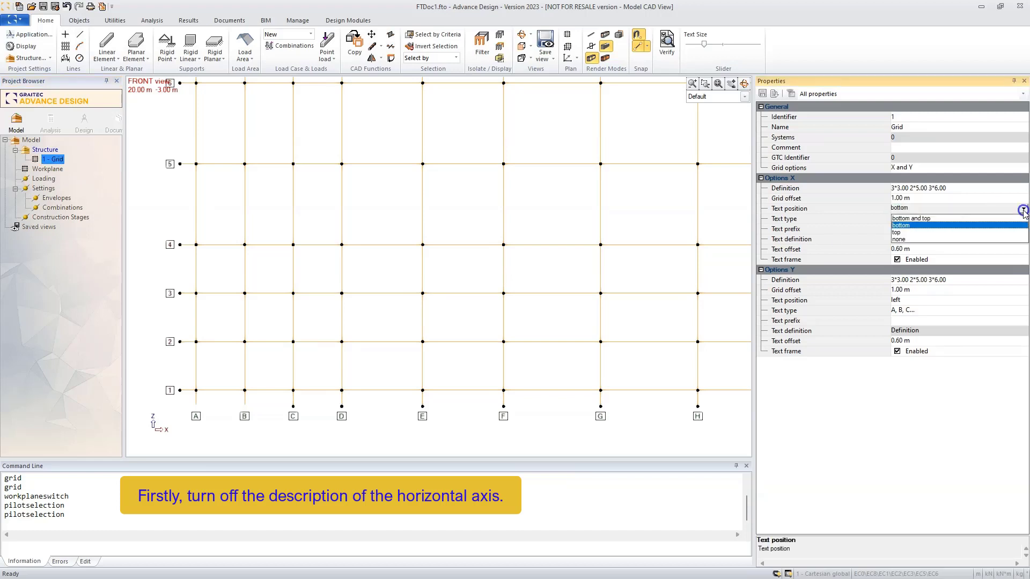
pyautogui.click(900, 239)
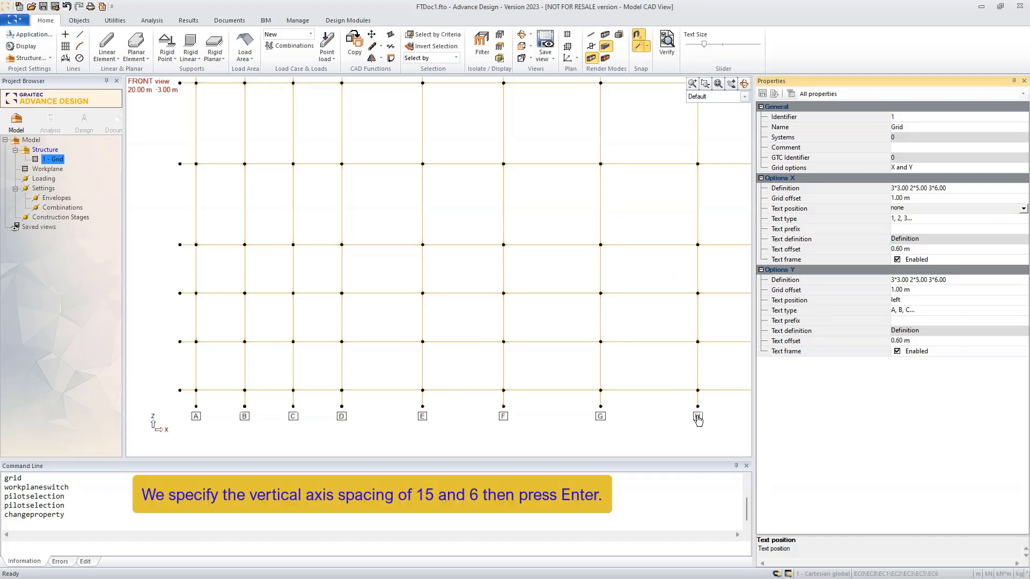
# Step: Define the grid spacing as "15 6" for the Y option and "2*2.75 0.5 1" for the X option
pyautogui.click(986, 282)
pyautogui.write('15 6')
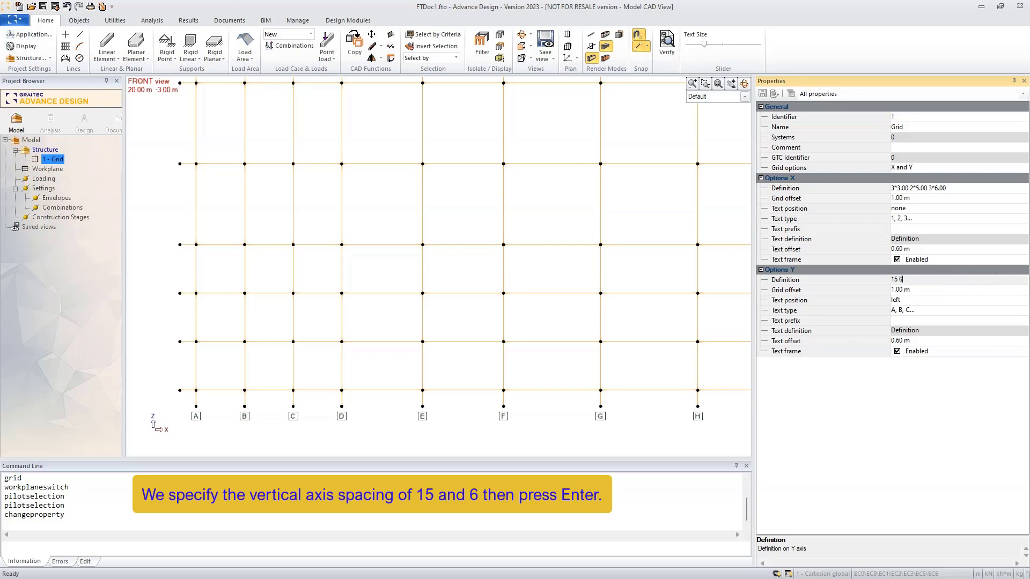
pyautogui.press('Return')
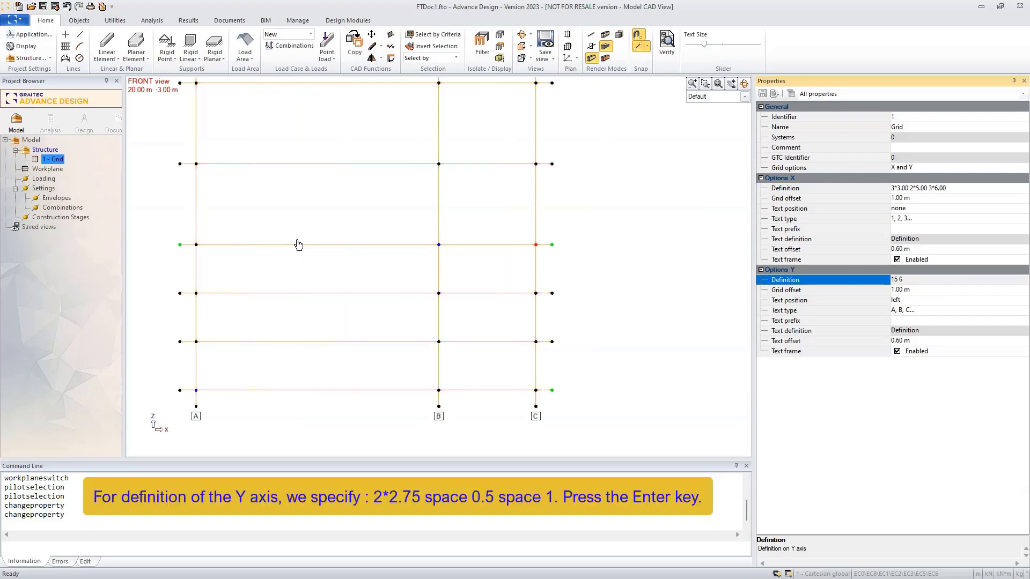
pyautogui.click(1000, 188)
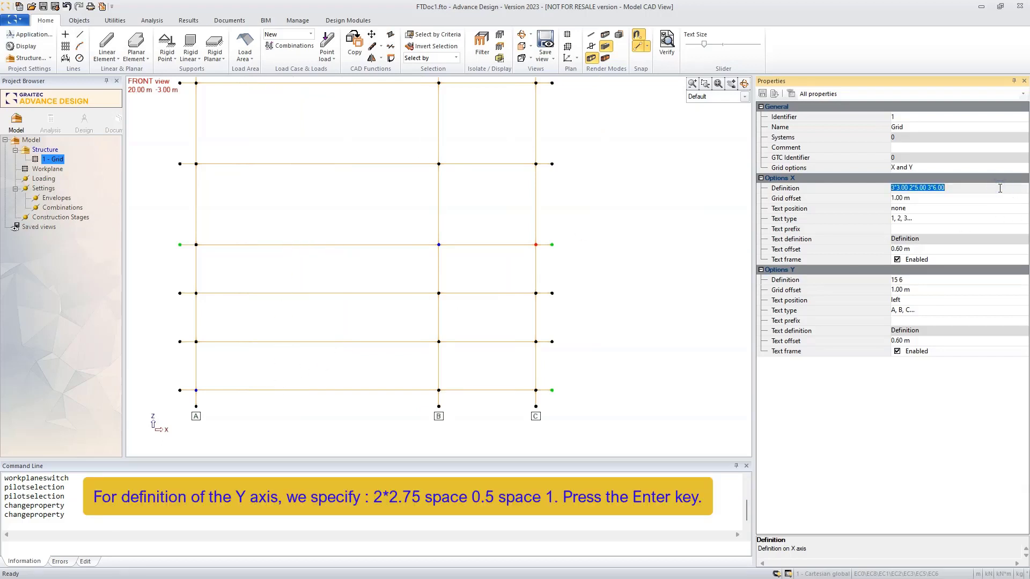
pyautogui.write('2*2.75 0.5 1')
pyautogui.press('Return')
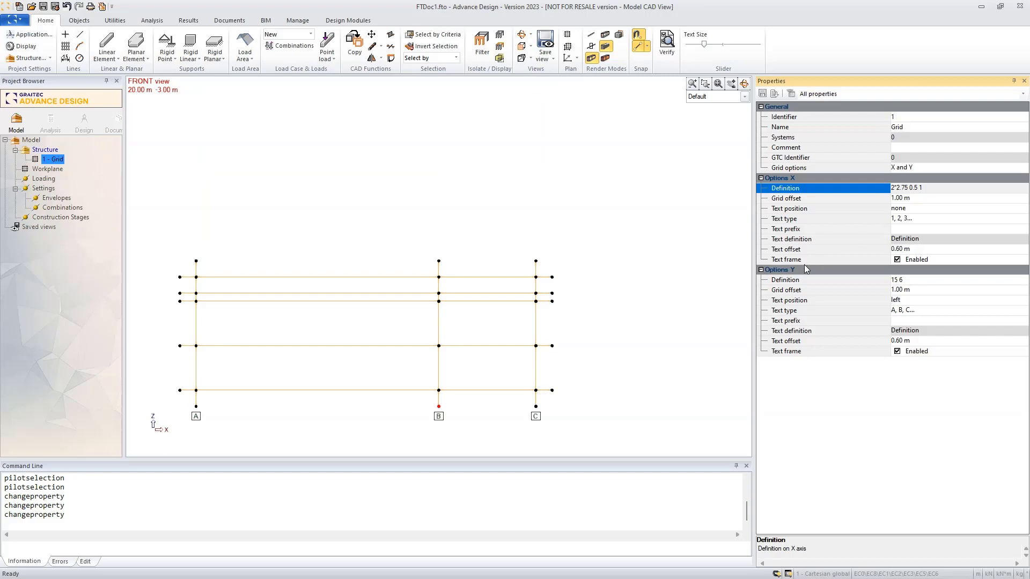
pyautogui.press('Escape')
pyautogui.moveTo(386, 343); pyautogui.dragTo(465, 275, button='middle')
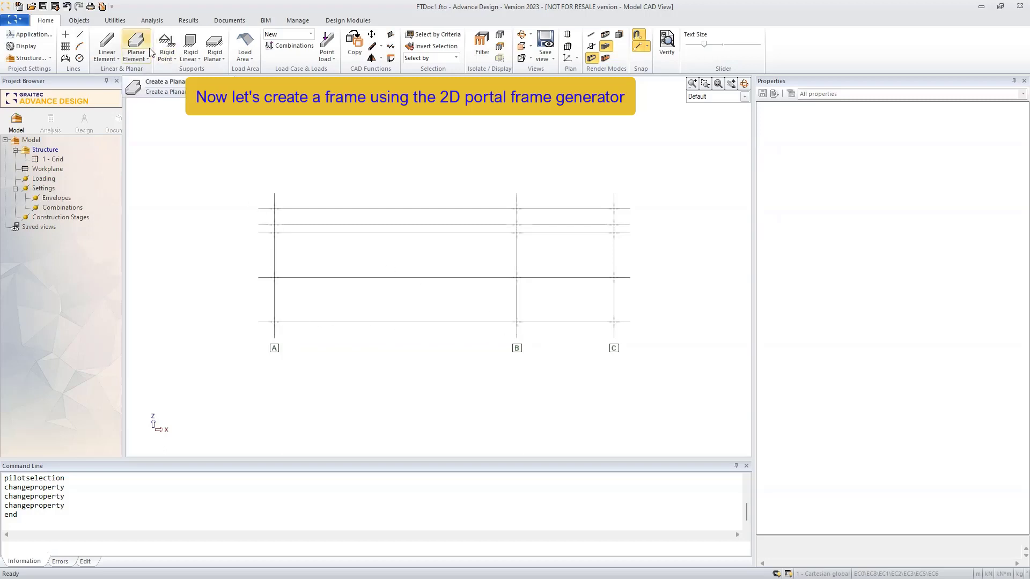
# Step: Start the portal frames generator with the "X monopitch V trussed frames" model
pyautogui.click(115, 21)
pyautogui.click(90, 22)
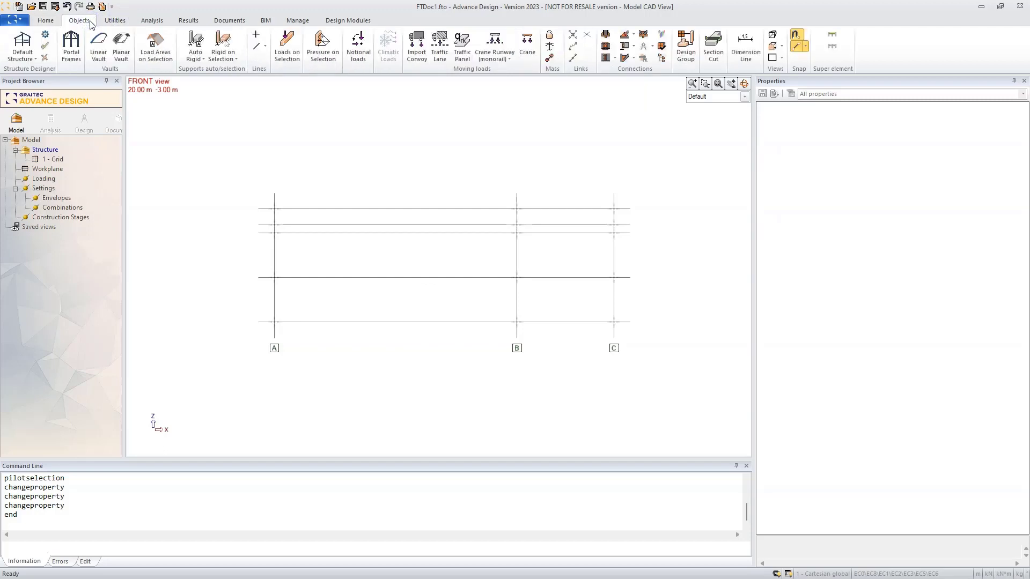
pyautogui.click(69, 49)
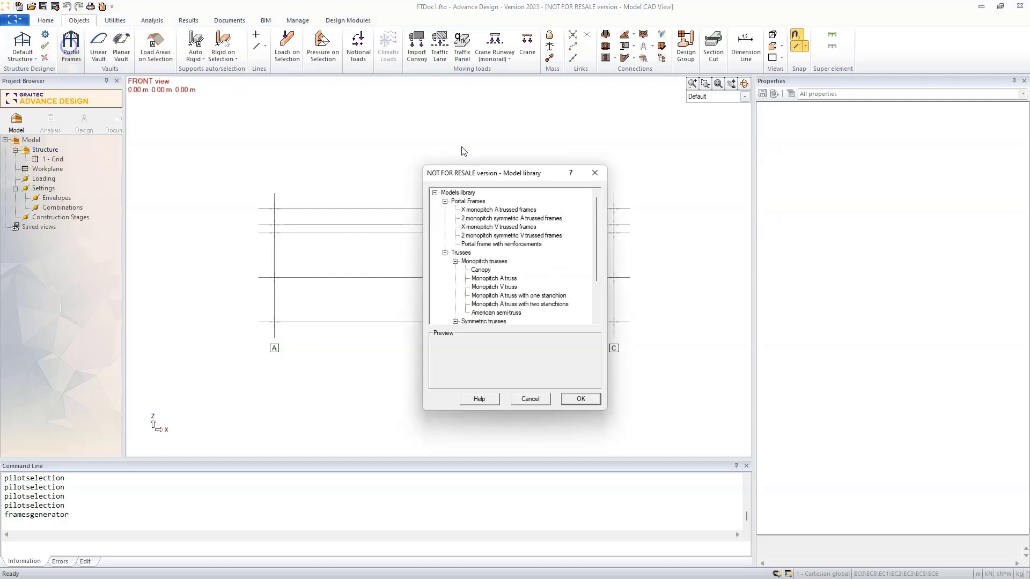
pyautogui.click(489, 228)
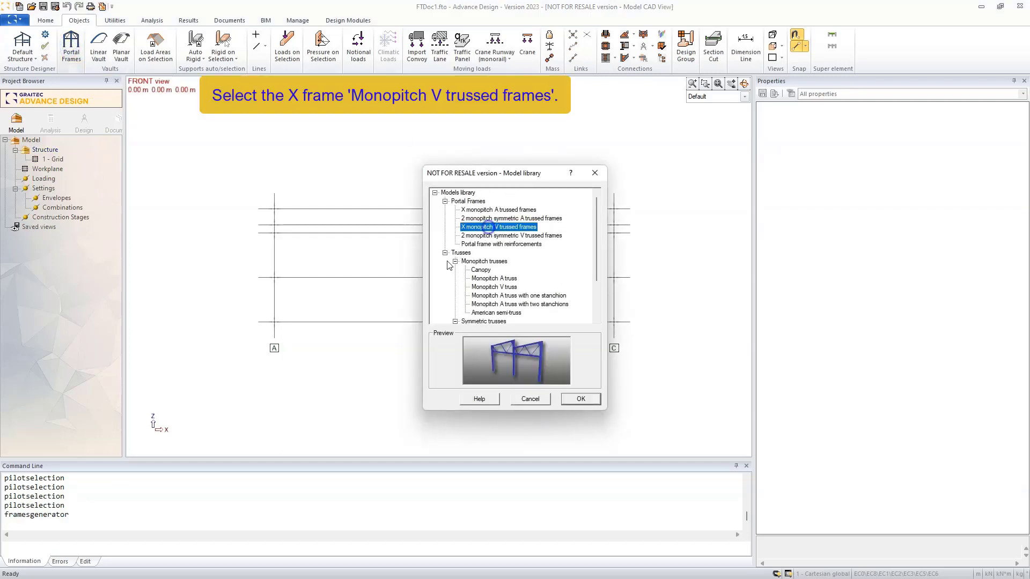
pyautogui.click(579, 400)
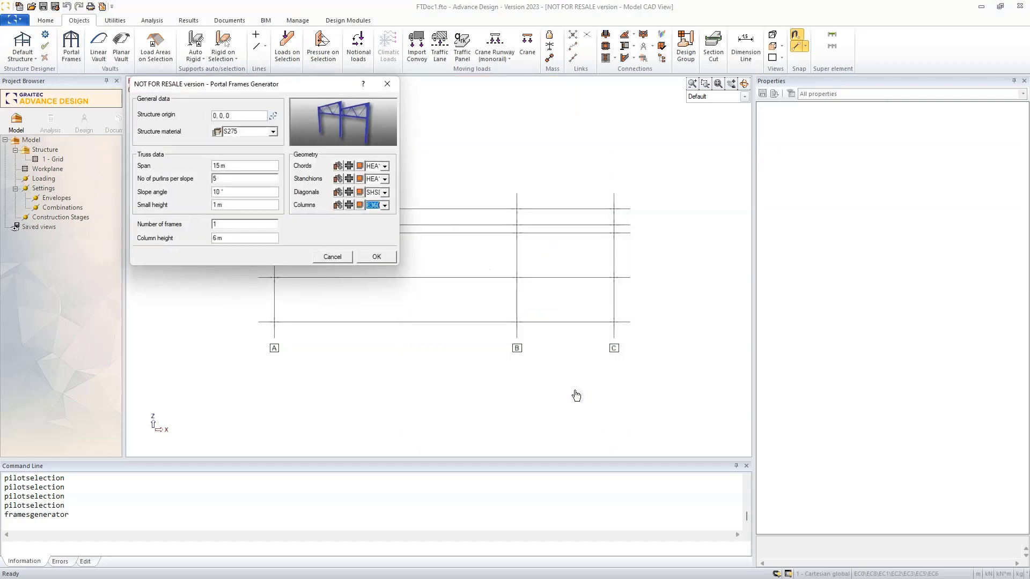
# Step: Set the frame's structure origin at the lowest grid intersection on axis A (0, 0, 0) and choose material S275
pyautogui.moveTo(315, 83); pyautogui.dragTo(871, 156)
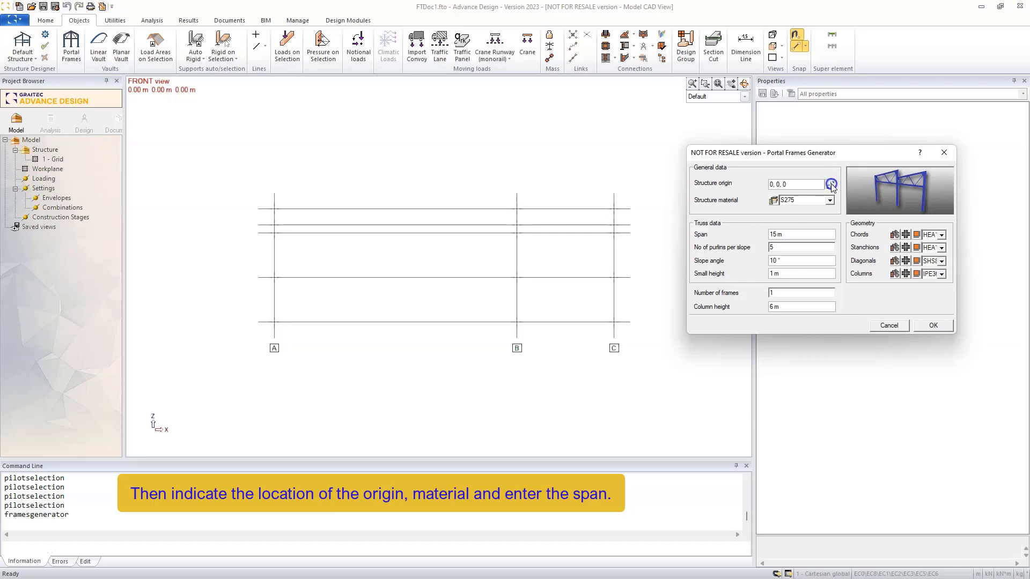
pyautogui.click(832, 185)
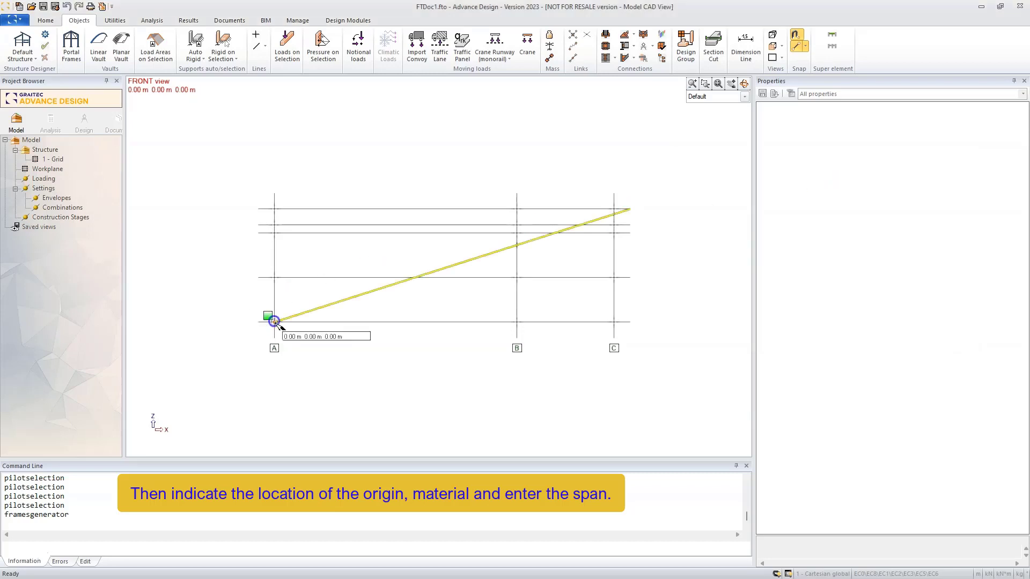
pyautogui.click(274, 322)
pyautogui.click(830, 201)
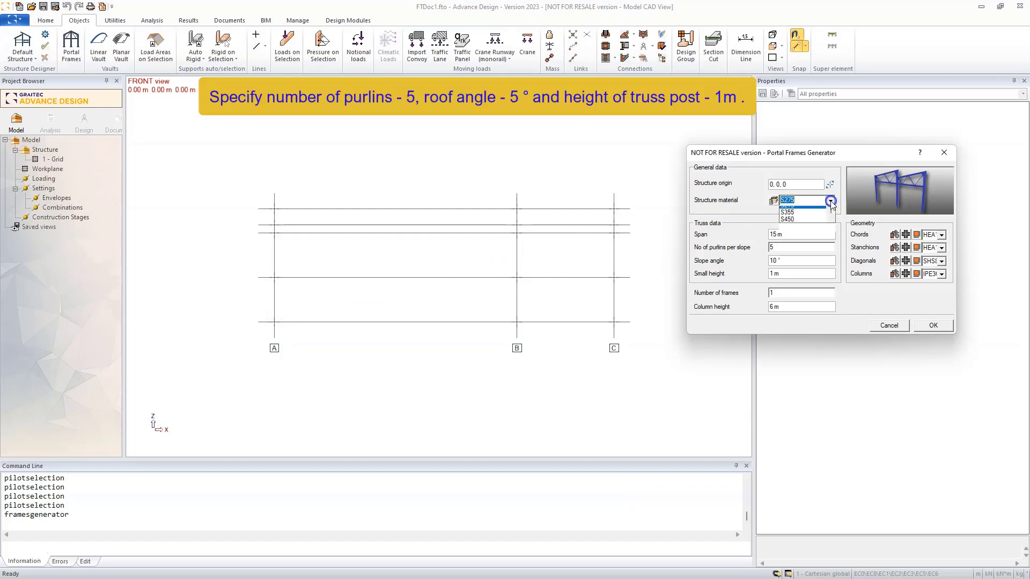
pyautogui.click(794, 280)
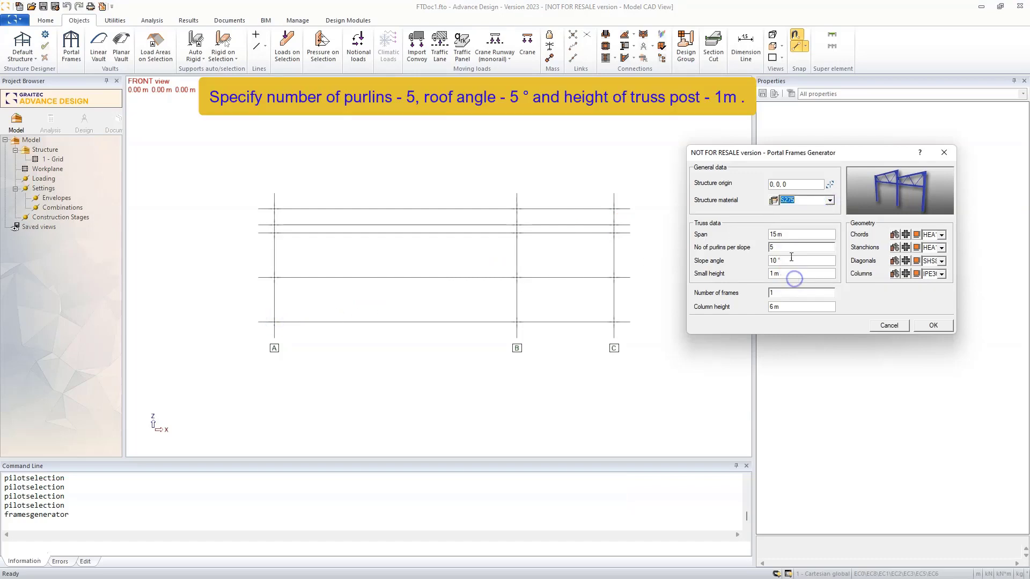
# Step: Define the truss with 15 m span, 5 purlins per slope, 5° slope angle, 1 m small height, 1 frame and 6 m column height
pyautogui.doubleClick(782, 235)
pyautogui.doubleClick(779, 247)
pyautogui.doubleClick(778, 261)
pyautogui.write('5')
pyautogui.click(785, 274)
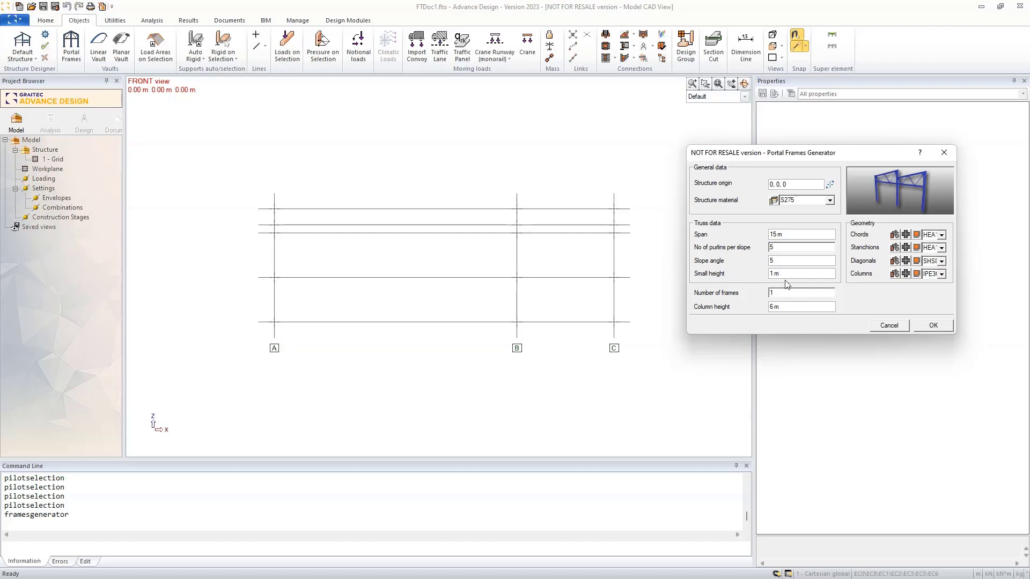
pyautogui.doubleClick(782, 294)
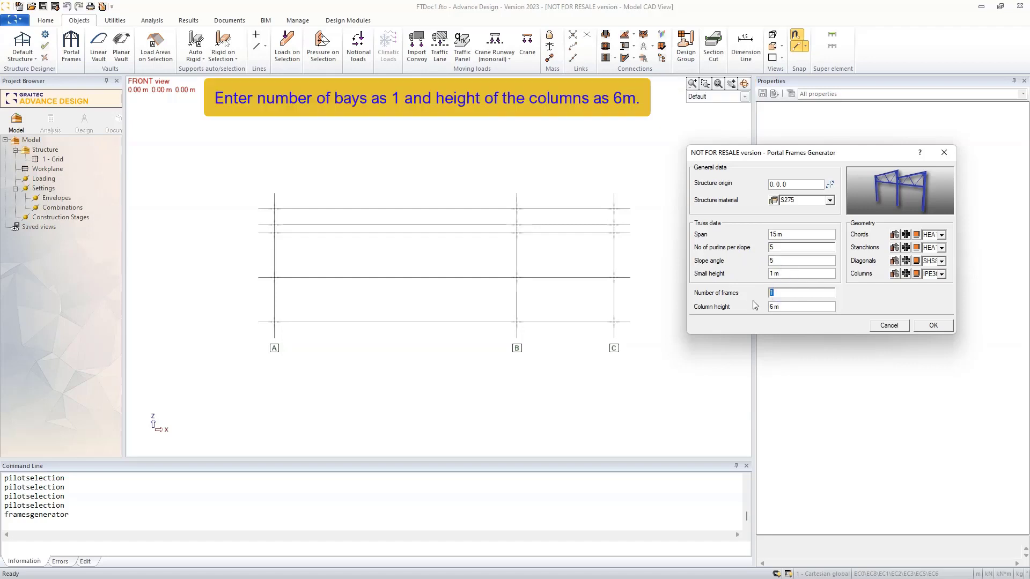
pyautogui.doubleClick(775, 307)
# Step: Assign the HEA180 cross-section to both the chords and the stanchions of the truss
pyautogui.click(943, 235)
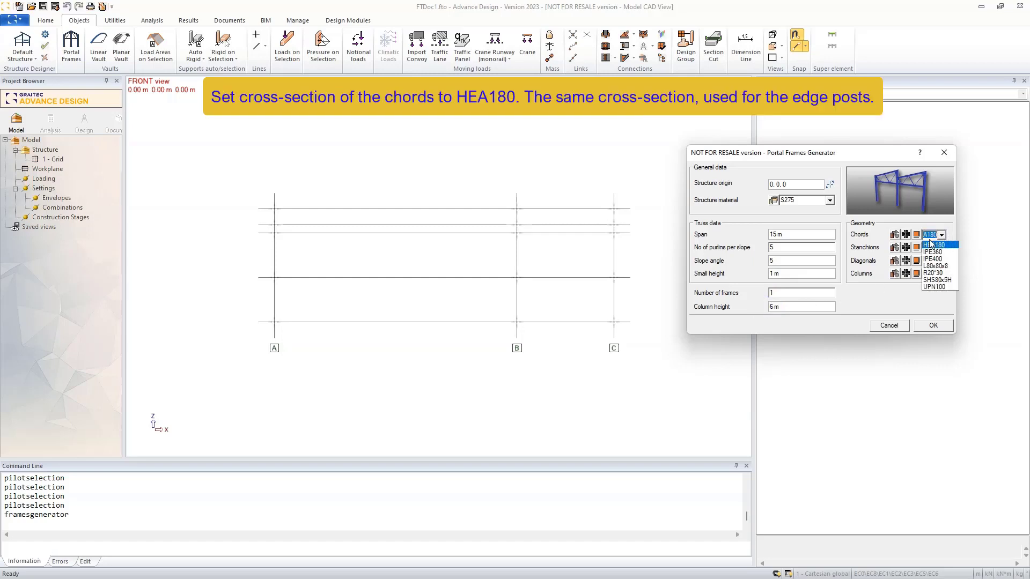
pyautogui.click(875, 235)
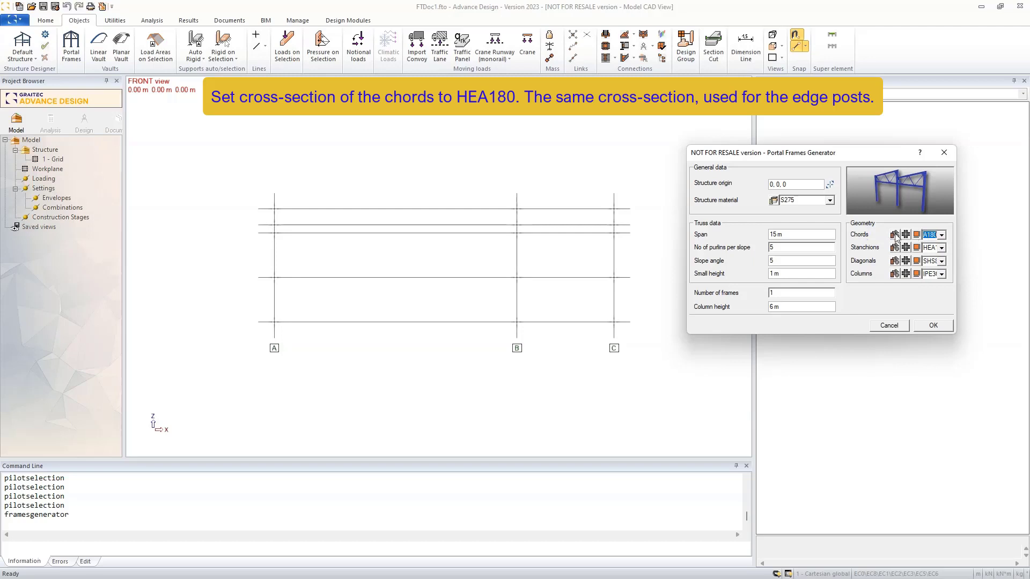
pyautogui.click(896, 235)
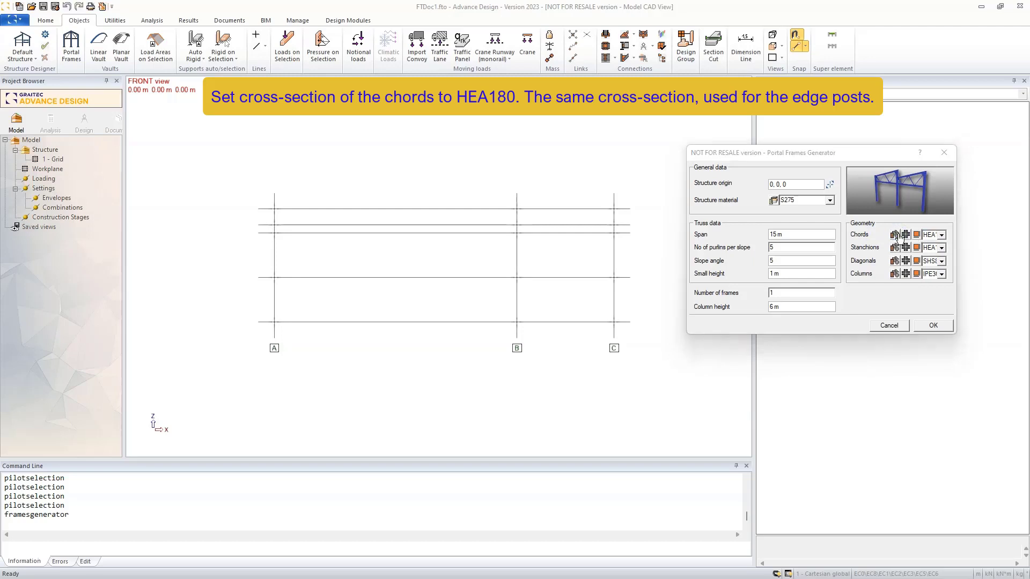
pyautogui.click(674, 172)
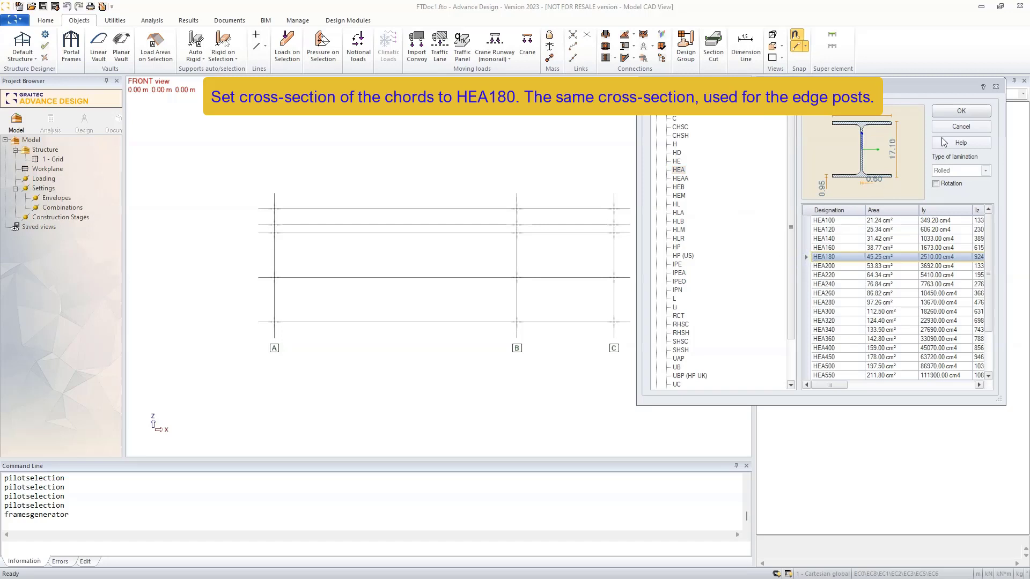
pyautogui.click(954, 111)
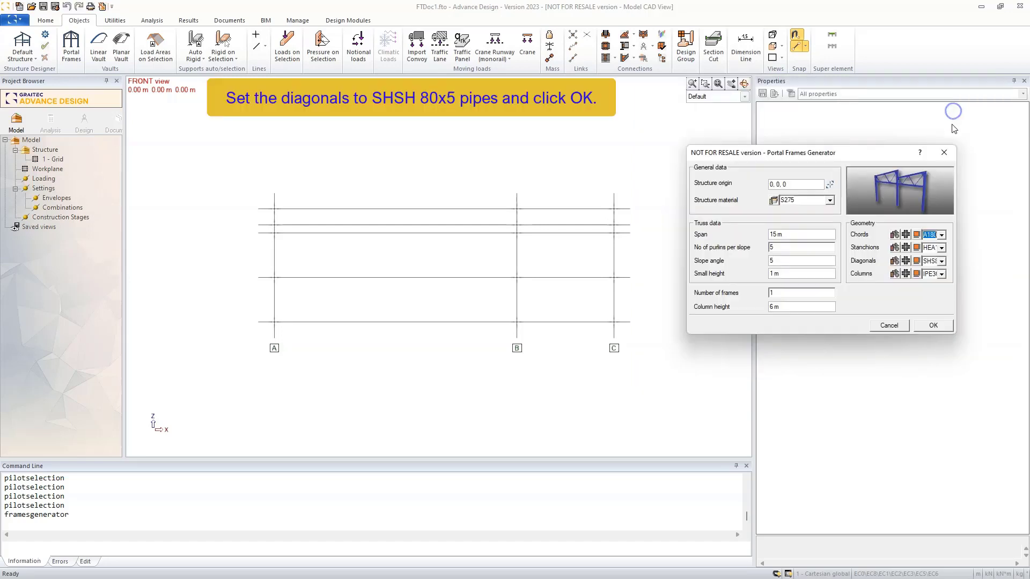
pyautogui.click(941, 249)
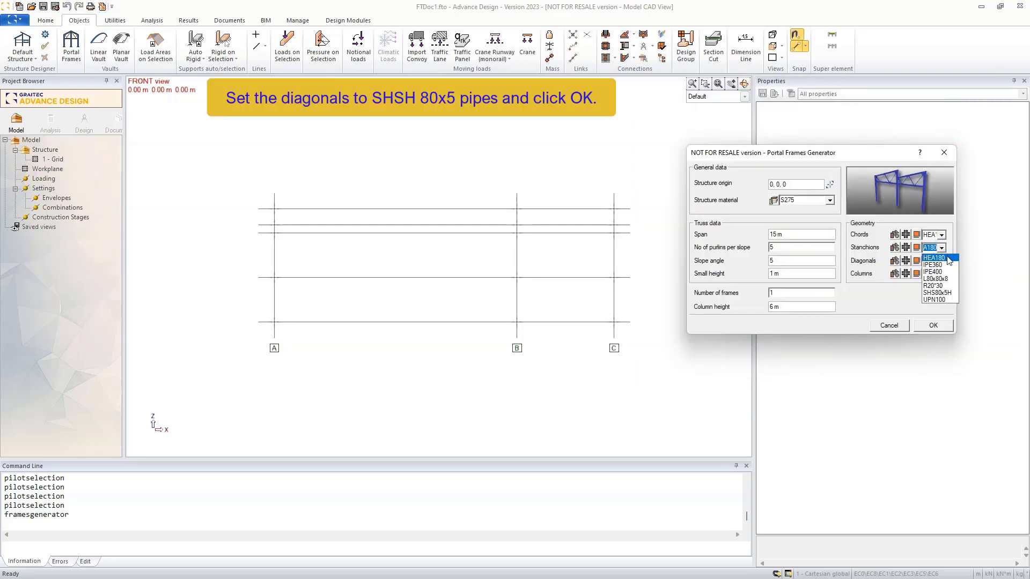
pyautogui.click(949, 259)
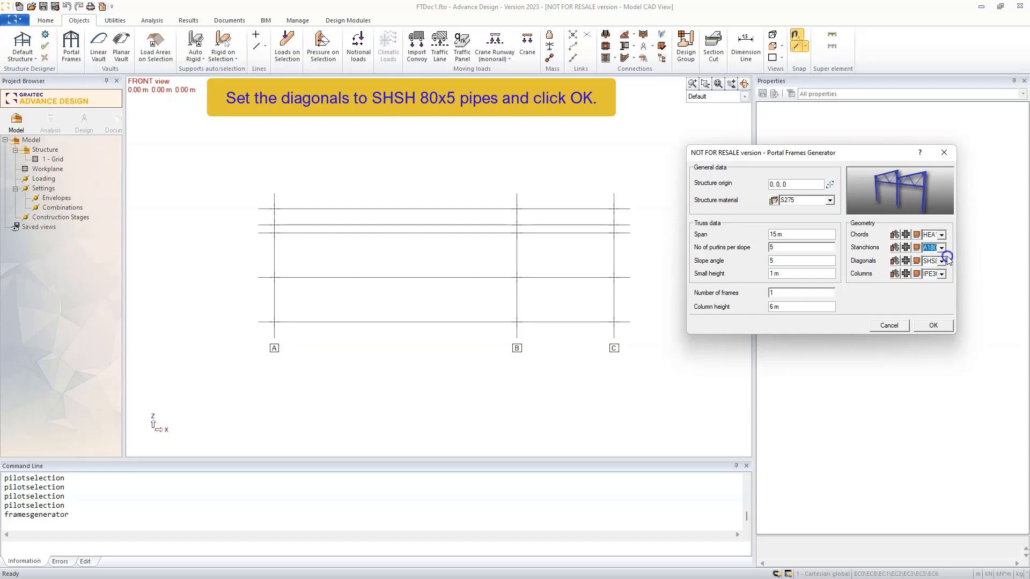
# Step: Assign the SHS80x5H cross-section from the European SHSH profiles to the truss diagonals
pyautogui.click(895, 262)
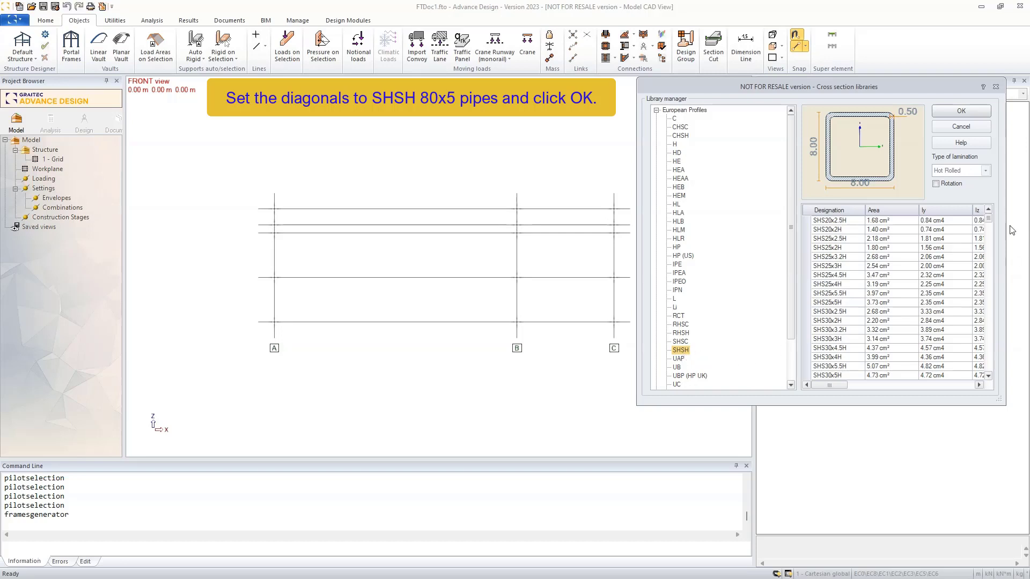
pyautogui.moveTo(991, 222); pyautogui.dragTo(992, 258)
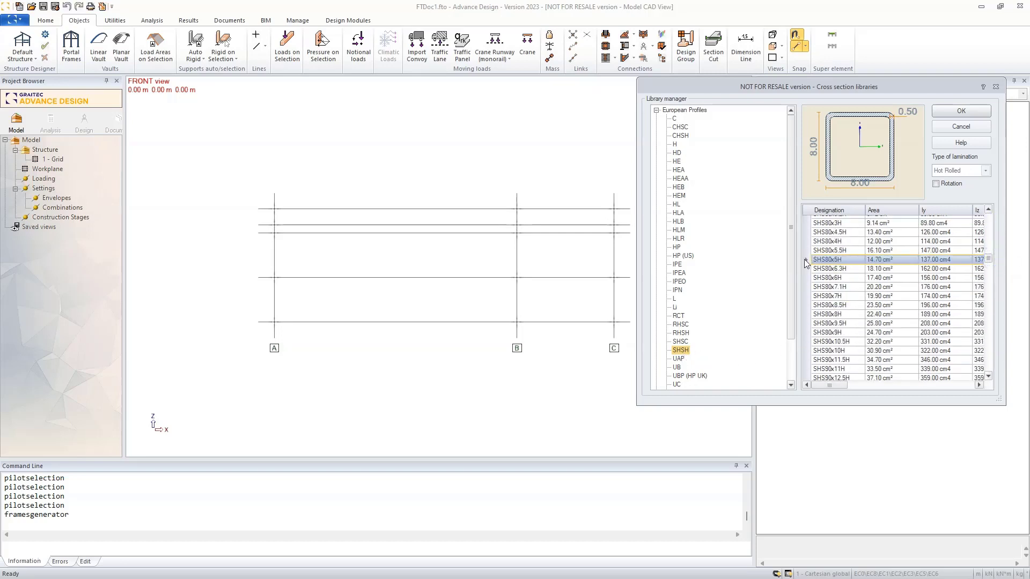
pyautogui.click(806, 259)
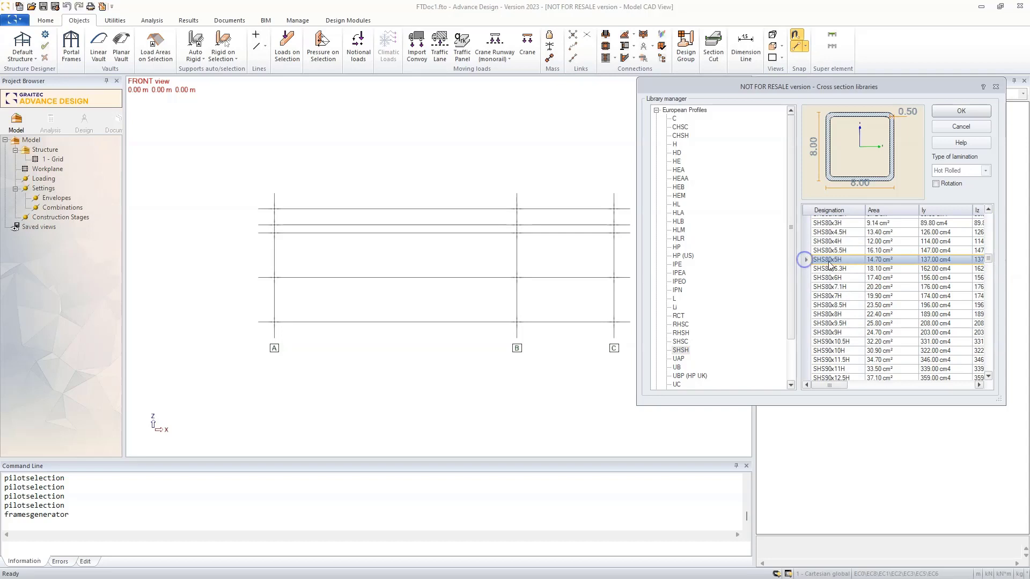
pyautogui.click(961, 113)
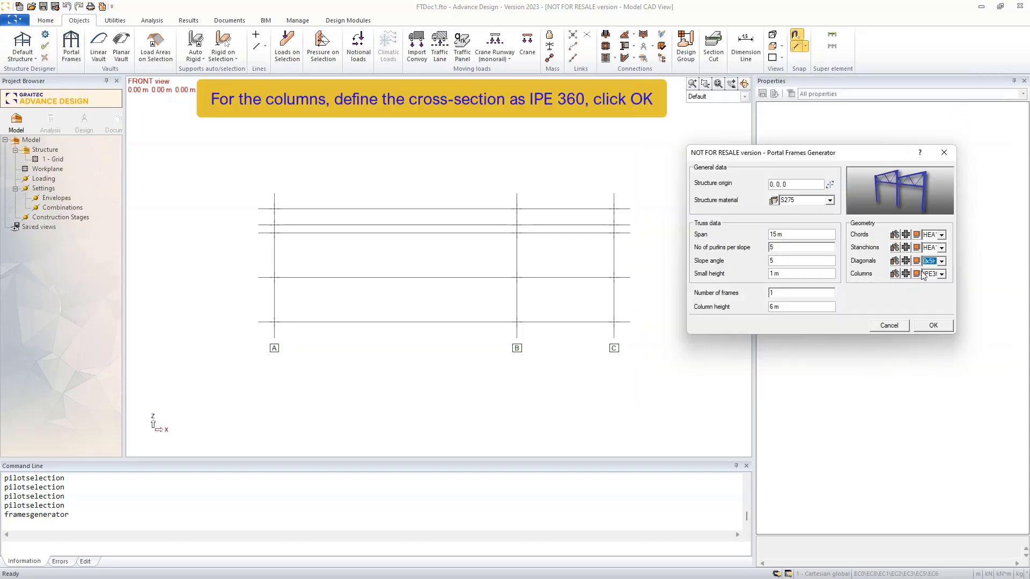
# Step: Assign the IPE360 cross-section to the columns and generate the portal frame
pyautogui.click(895, 274)
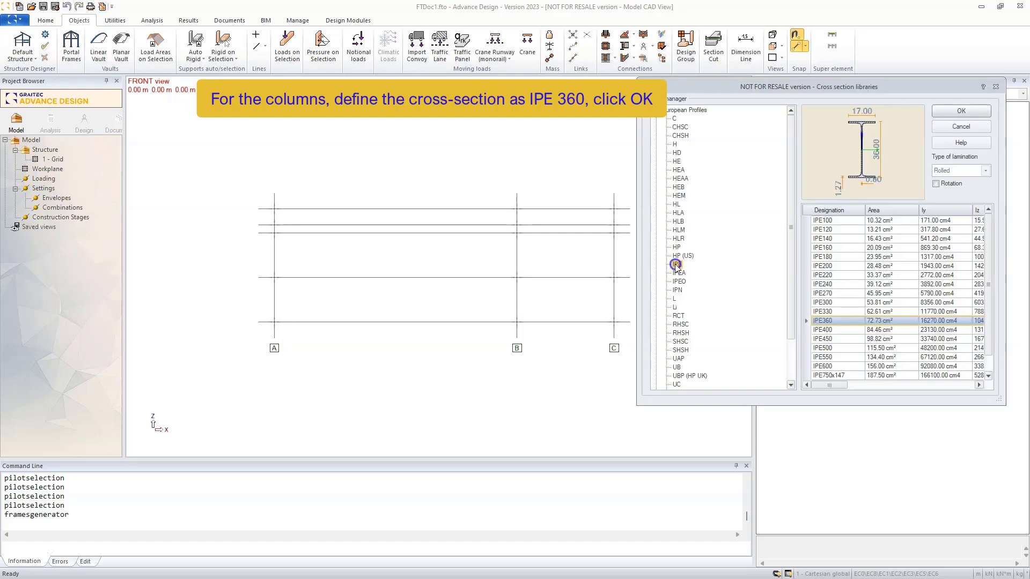
pyautogui.click(807, 321)
pyautogui.click(962, 112)
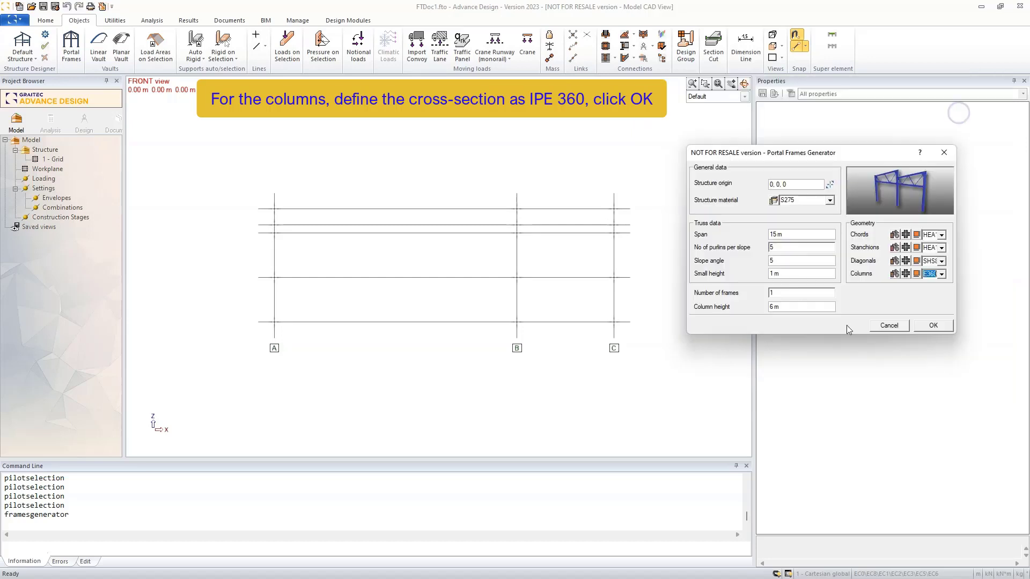
pyautogui.click(934, 326)
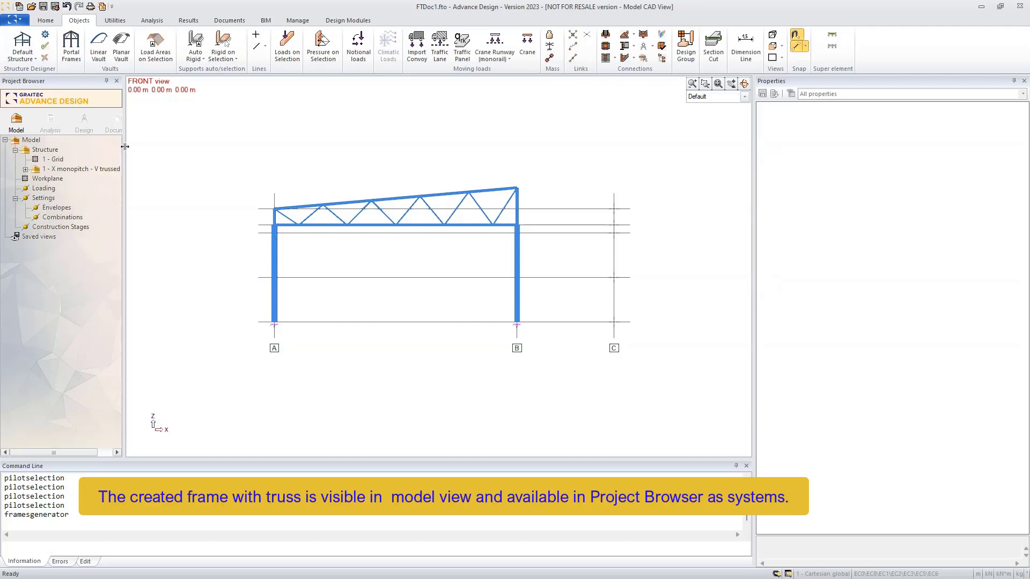
# Step: Widen the project browser, expand the trussed frame system and select all elements of its Columns system
pyautogui.moveTo(125, 147); pyautogui.dragTo(145, 147)
pyautogui.click(26, 169)
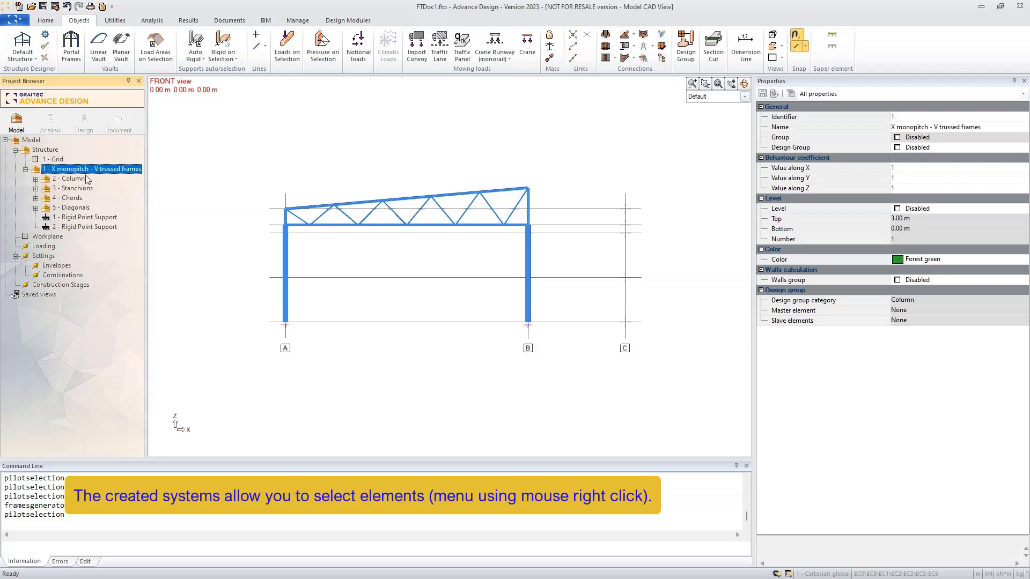
pyautogui.click(79, 180)
pyautogui.rightClick(78, 179)
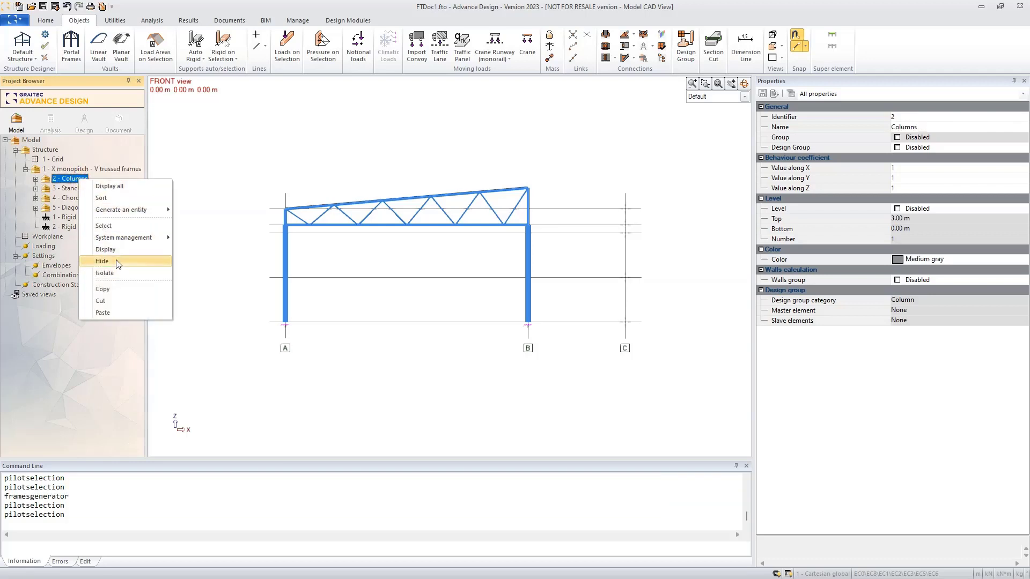
pyautogui.click(110, 226)
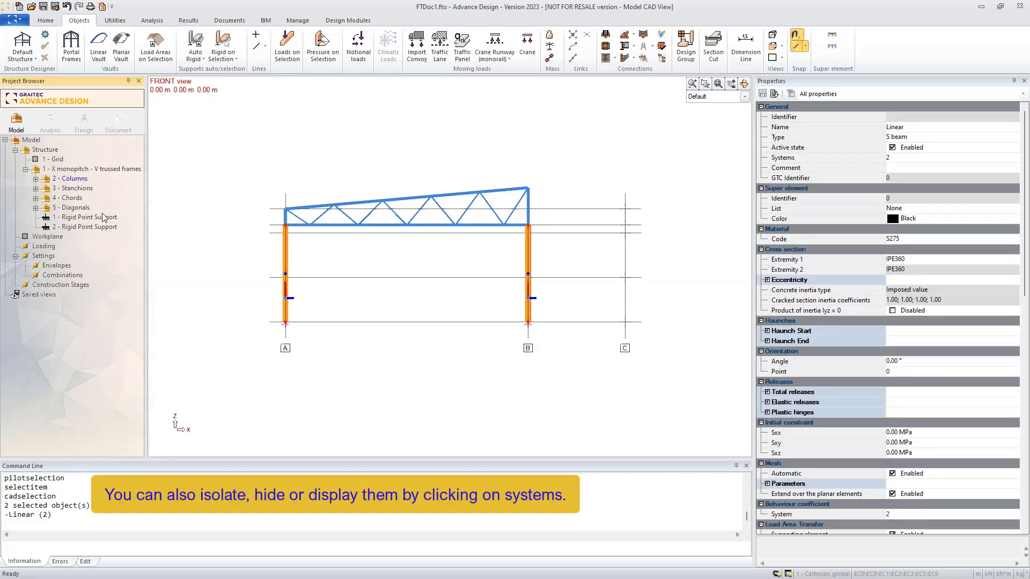
# Step: Isolate the Stanchions system in the model view and redisplay the whole trussed frame and the grid
pyautogui.click(80, 190)
pyautogui.rightClick(82, 192)
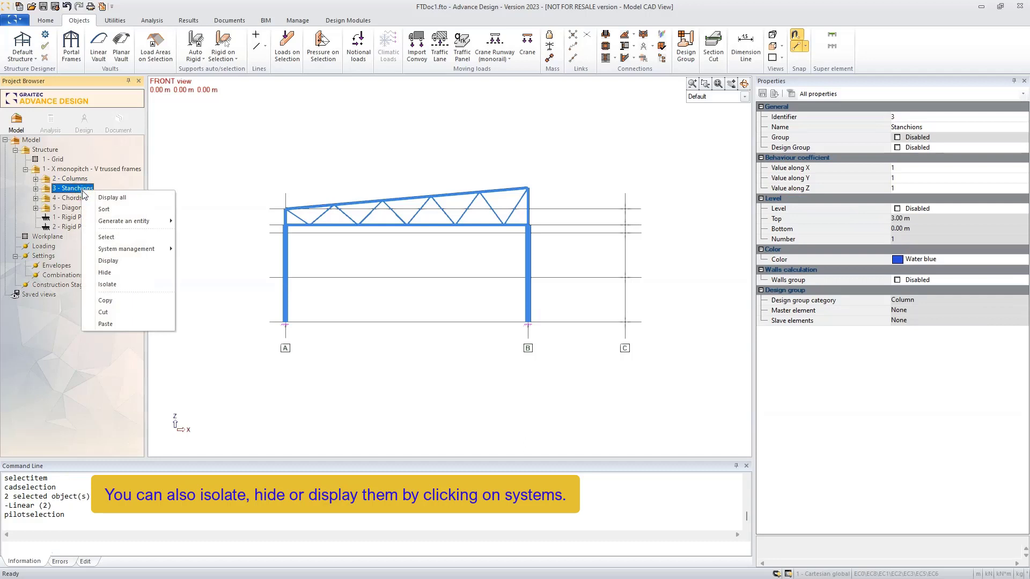
pyautogui.click(113, 284)
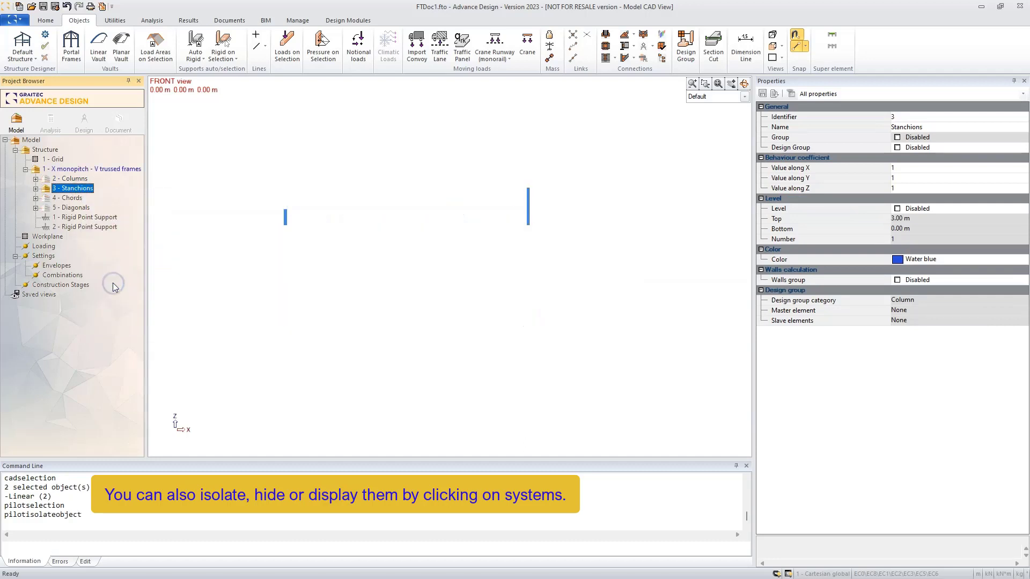
pyautogui.click(52, 170)
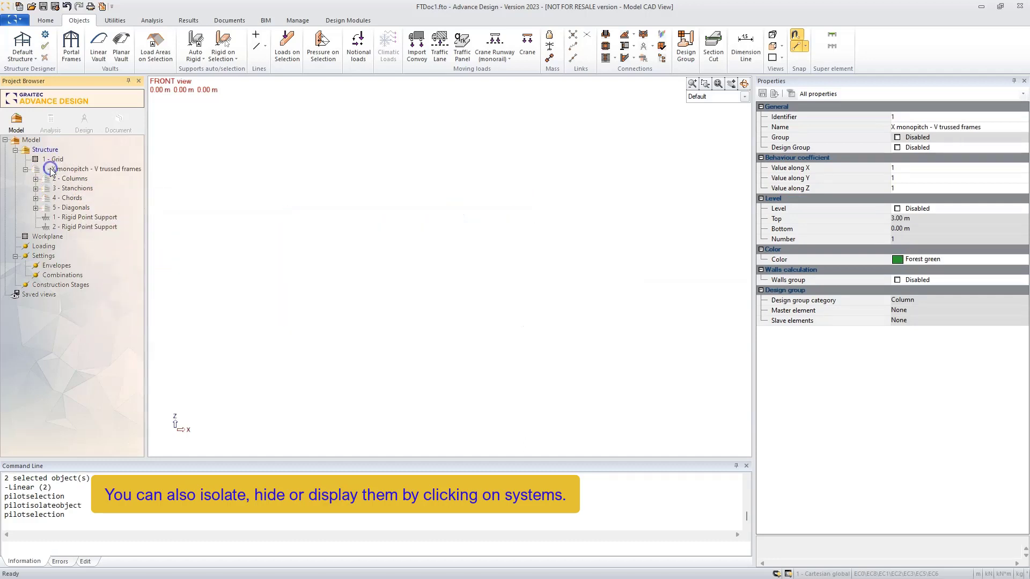
pyautogui.click(52, 169)
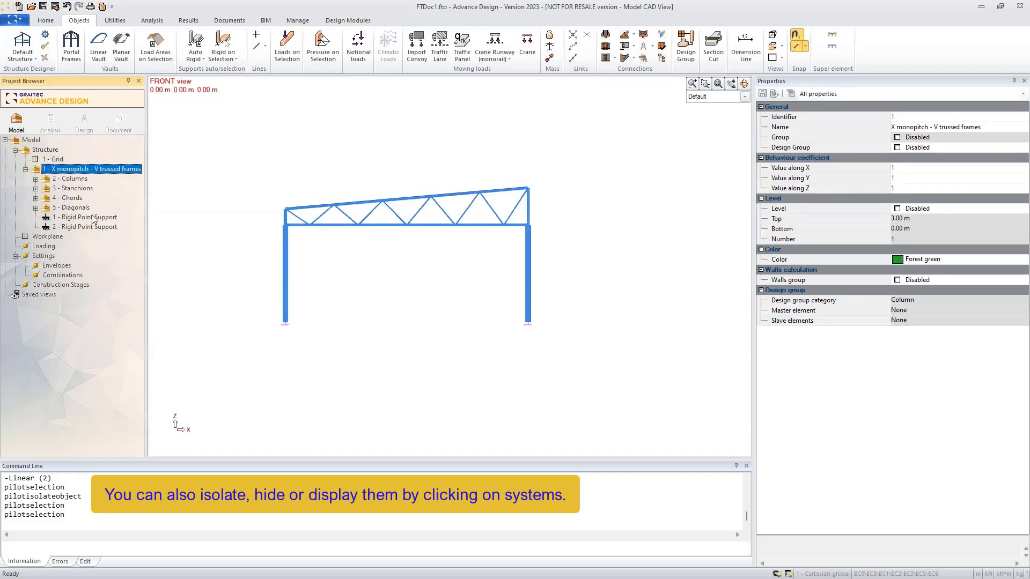
pyautogui.click(52, 159)
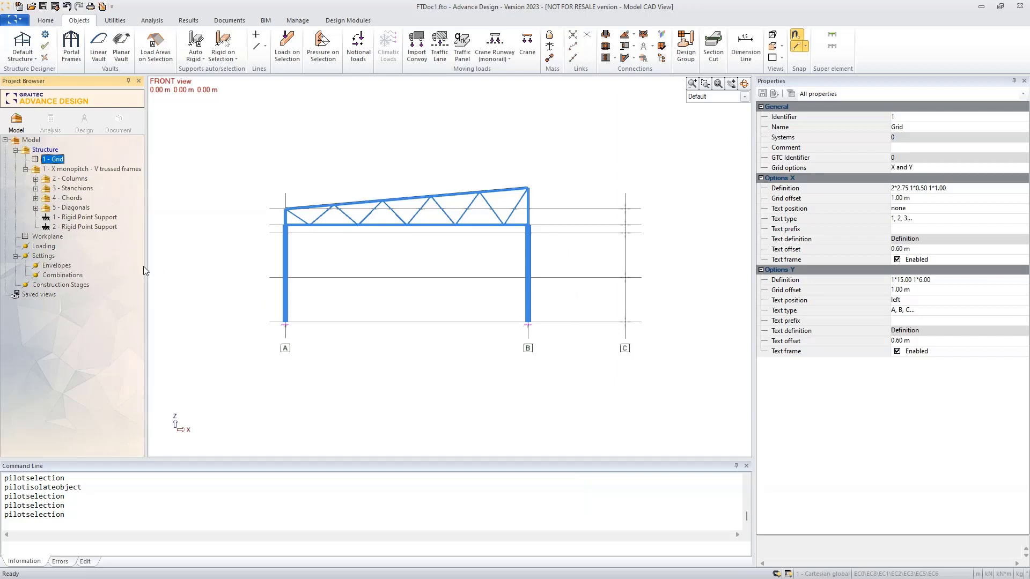
# Step: Create a subsystem named "Beams" within the X monopitch V trussed frames system
pyautogui.click(59, 170)
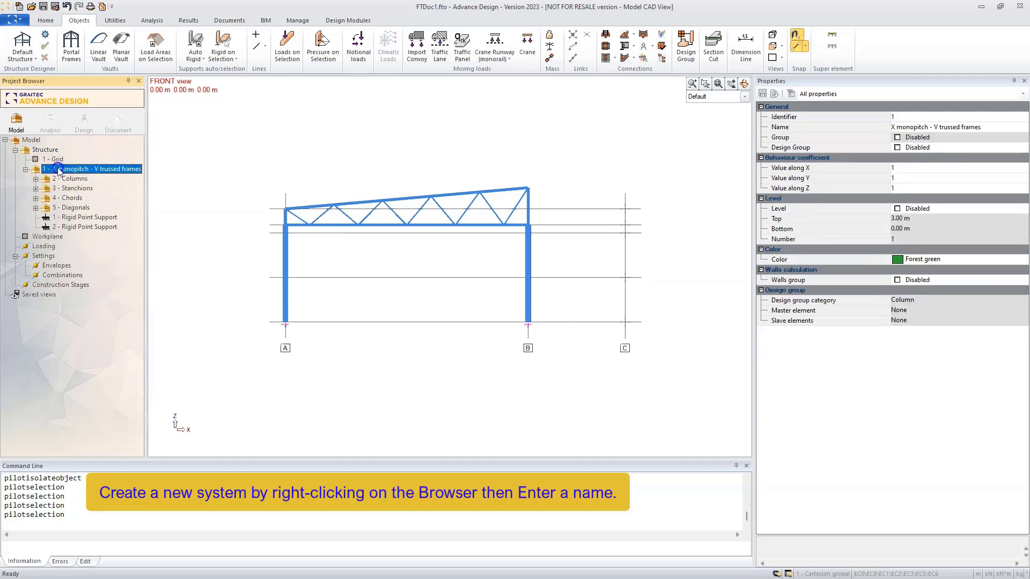
pyautogui.rightClick(59, 170)
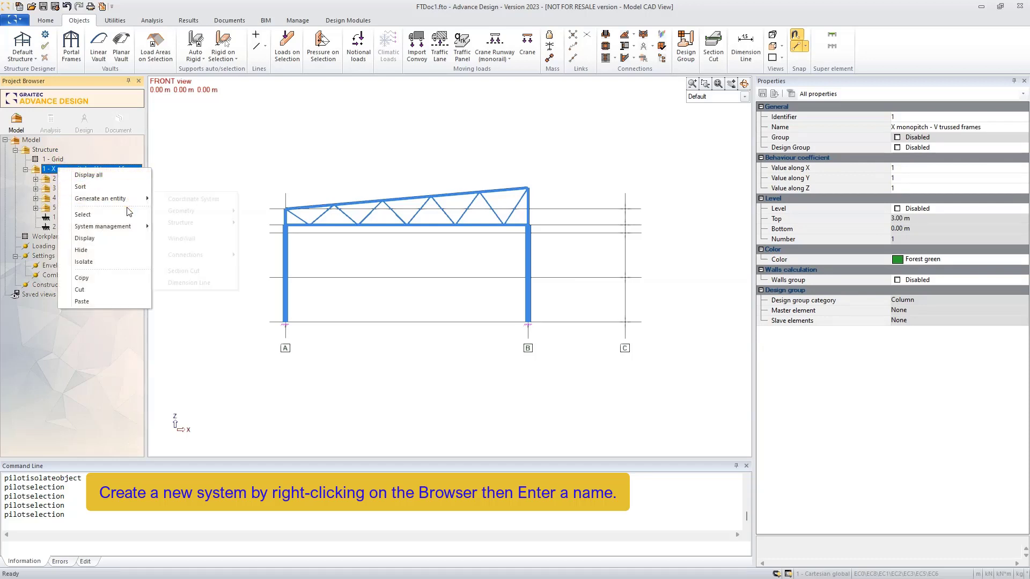
pyautogui.moveTo(128, 228)
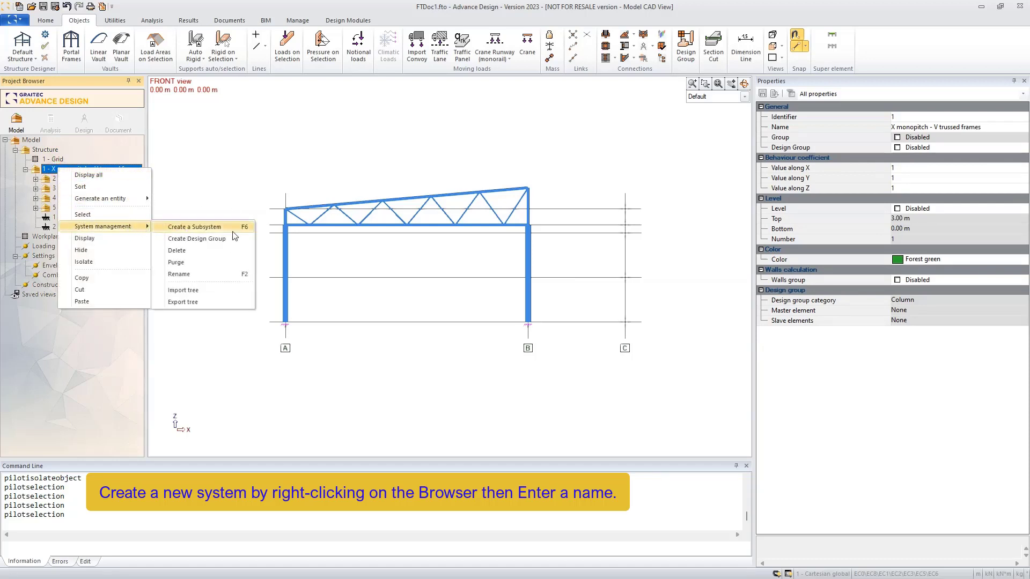
pyautogui.click(237, 230)
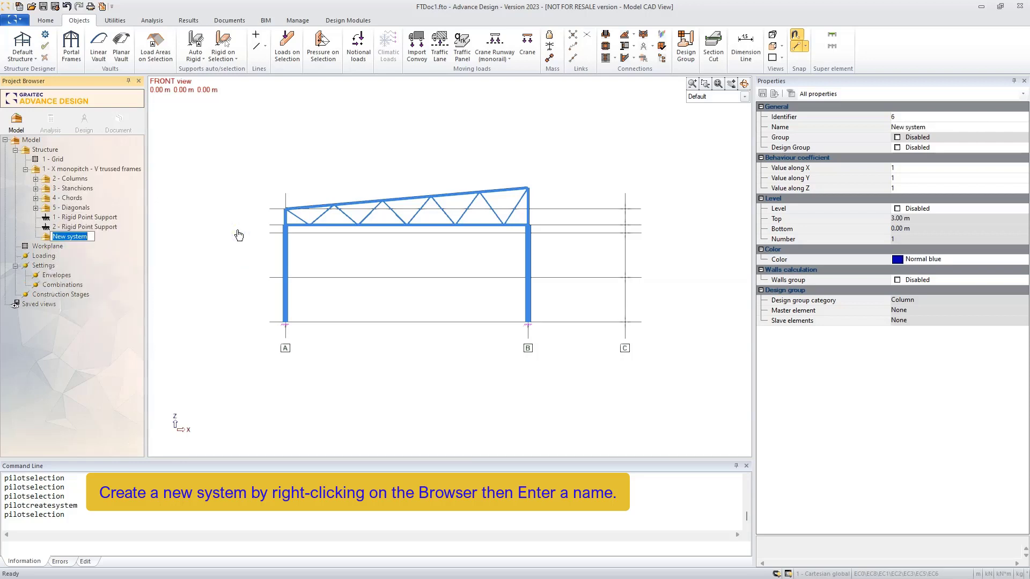
pyautogui.write('Beams')
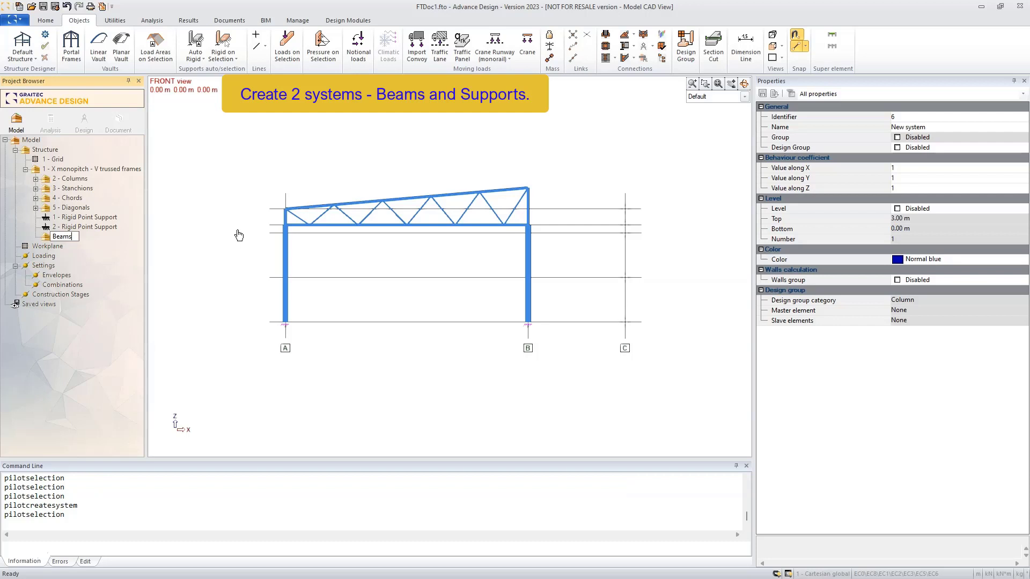
pyautogui.press('Return')
# Step: Create a subsystem named "Supports" within the trussed frames system and move both rigid point supports into it
pyautogui.click(91, 171)
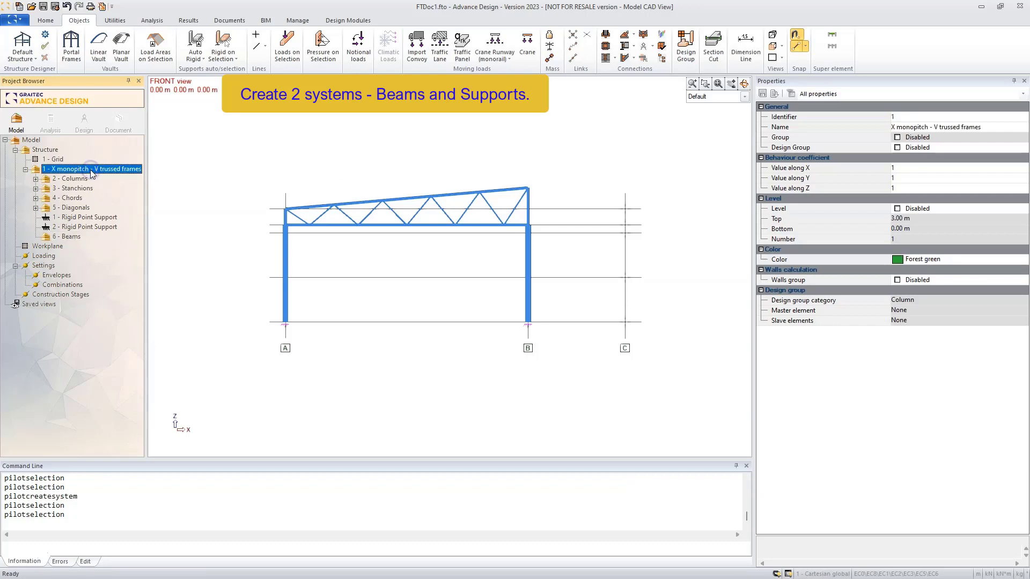
pyautogui.rightClick(92, 172)
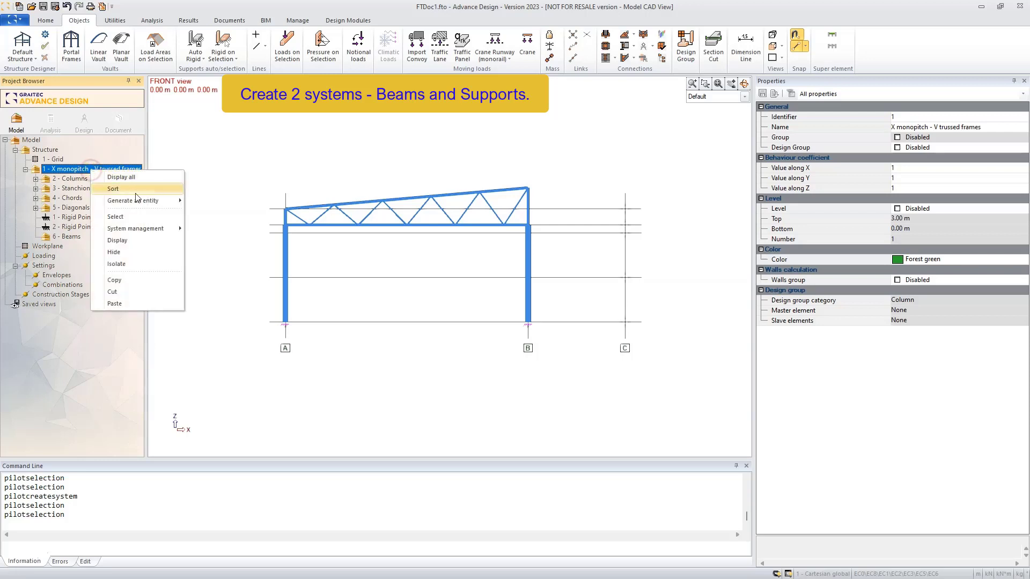
pyautogui.moveTo(151, 228)
pyautogui.click(243, 229)
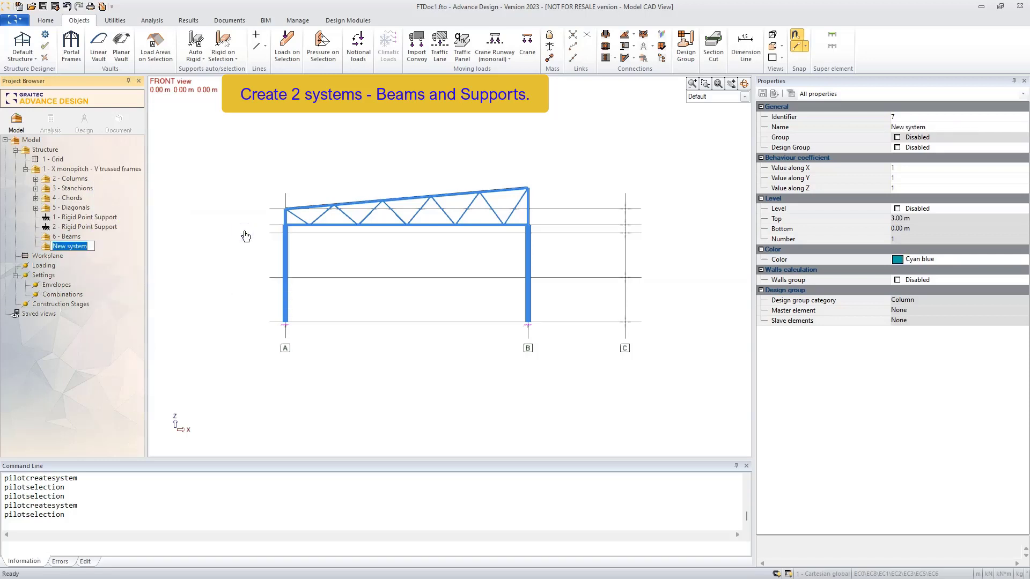
pyautogui.write('Supports')
pyautogui.press('Return')
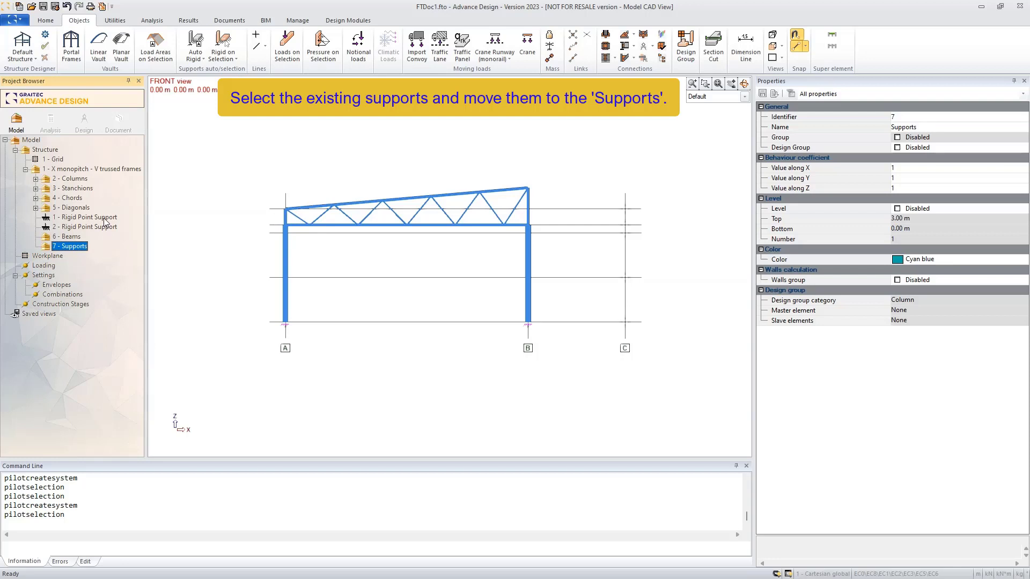
pyautogui.moveTo(104, 218); pyautogui.dragTo(75, 236)
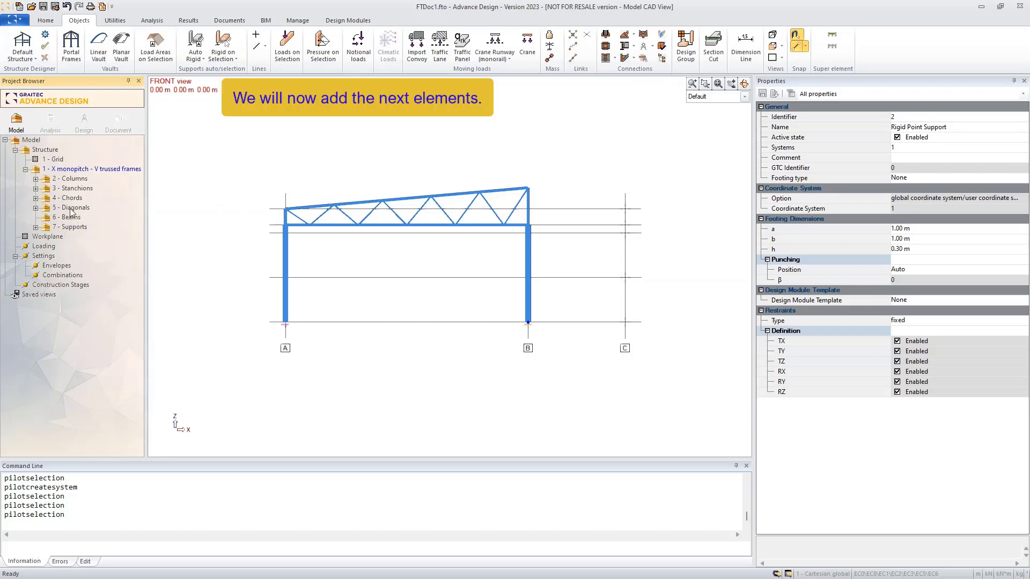
# Step: Make the Columns system the target for a new linear element and restrict object snapping to Endpoint and Perpendicular
pyautogui.click(72, 181)
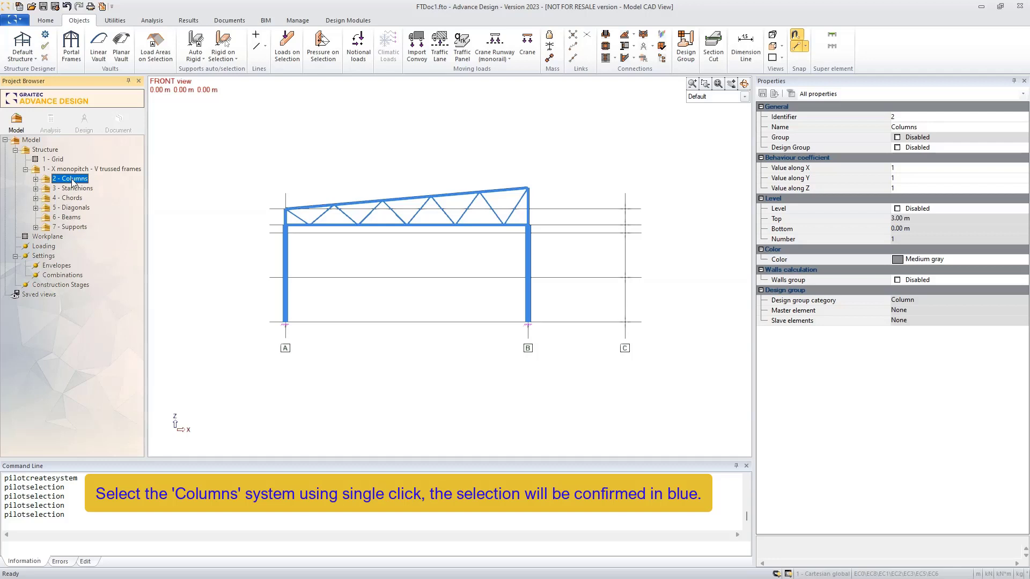
pyautogui.click(46, 21)
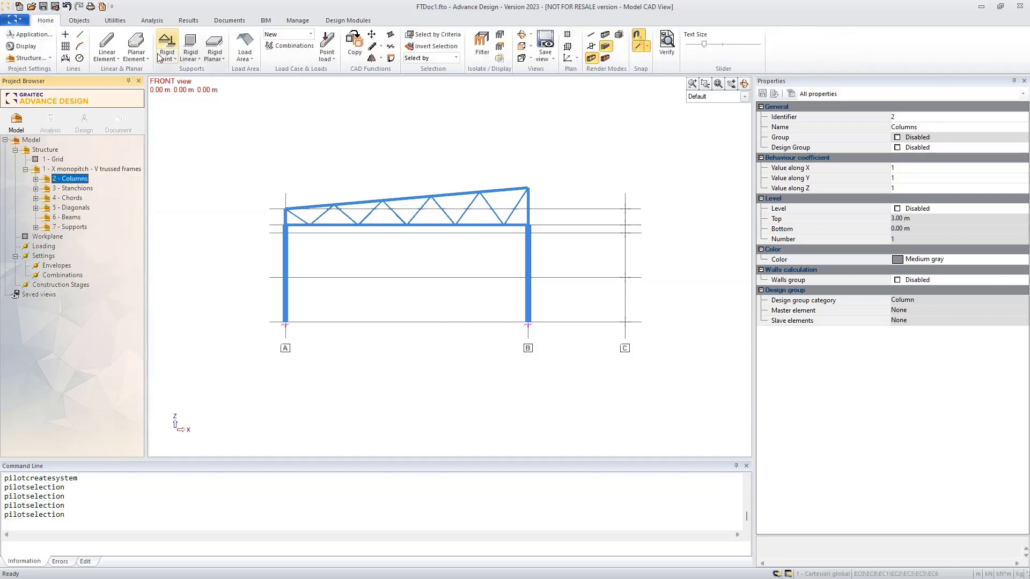
pyautogui.click(106, 56)
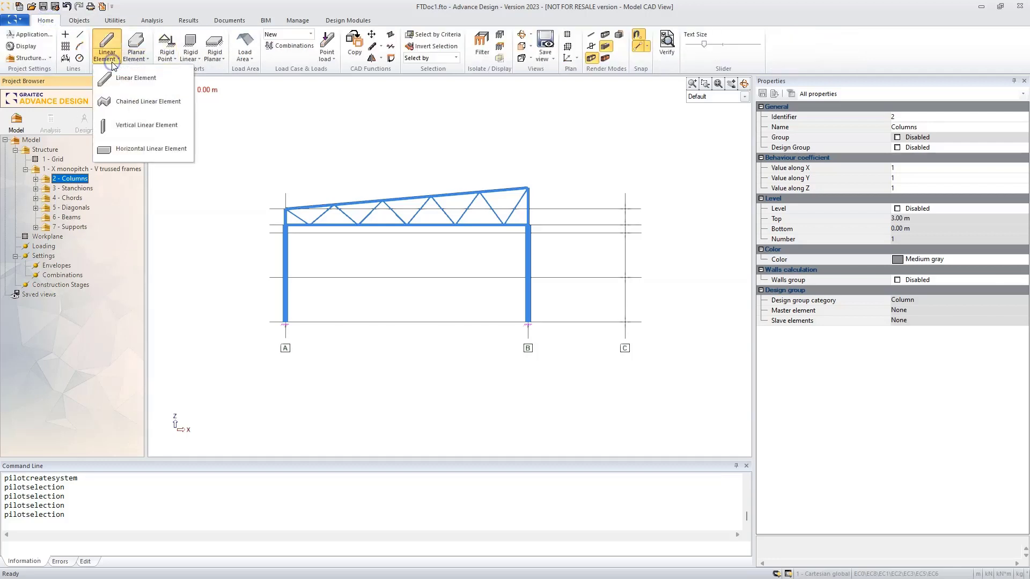
pyautogui.click(145, 78)
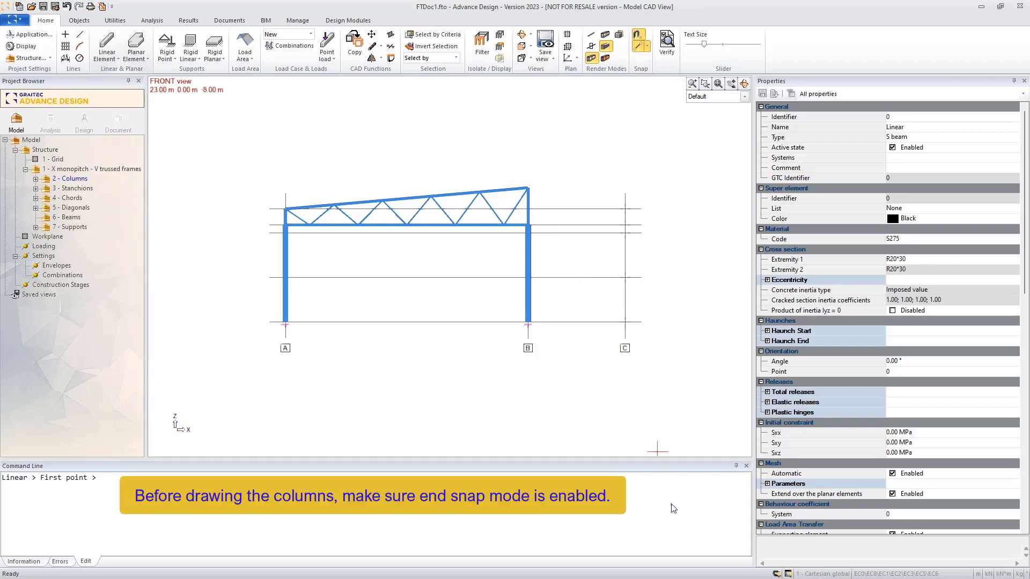
pyautogui.click(777, 574)
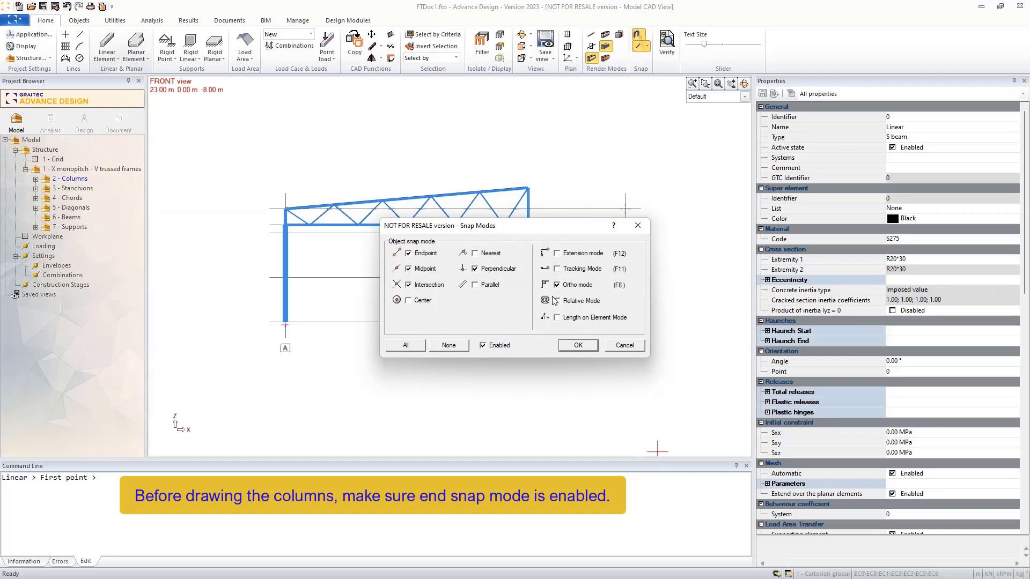
pyautogui.click(450, 346)
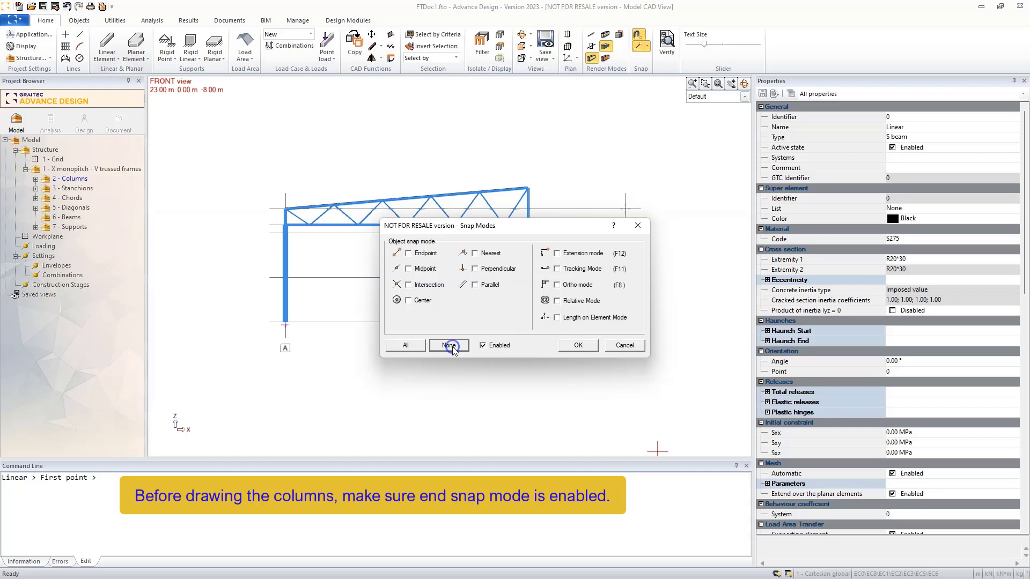
pyautogui.click(409, 254)
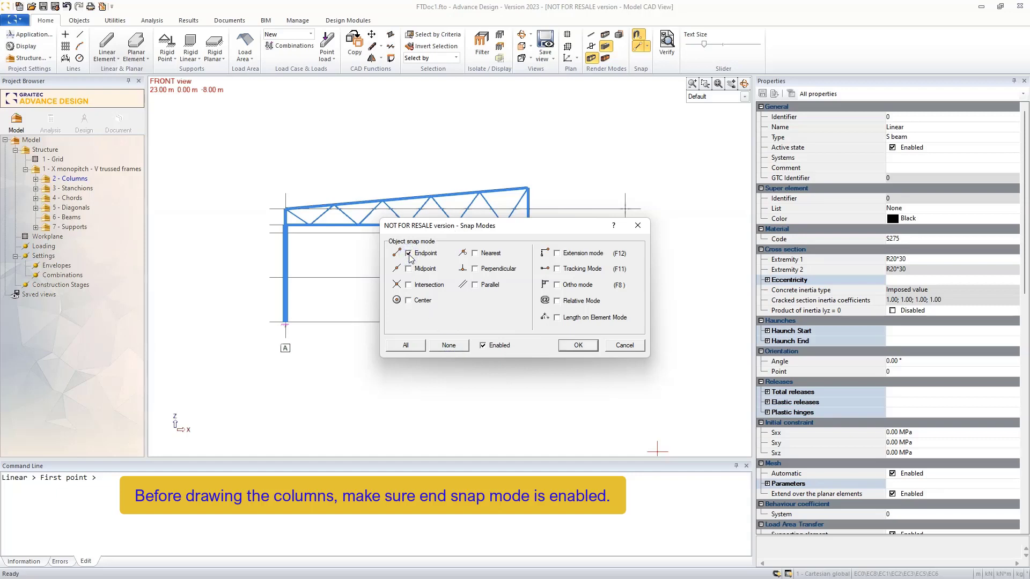
pyautogui.click(487, 270)
pyautogui.click(577, 346)
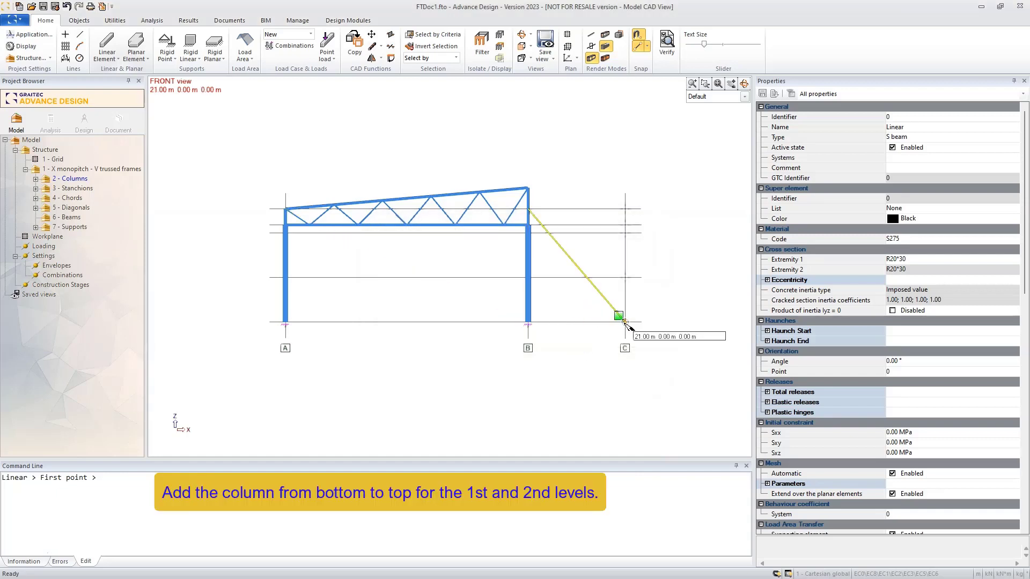
# Step: Draw two stacked columns on grid axis C, from ground level to 2.75 m and from 2.75 m to 5.50 m
pyautogui.click(624, 322)
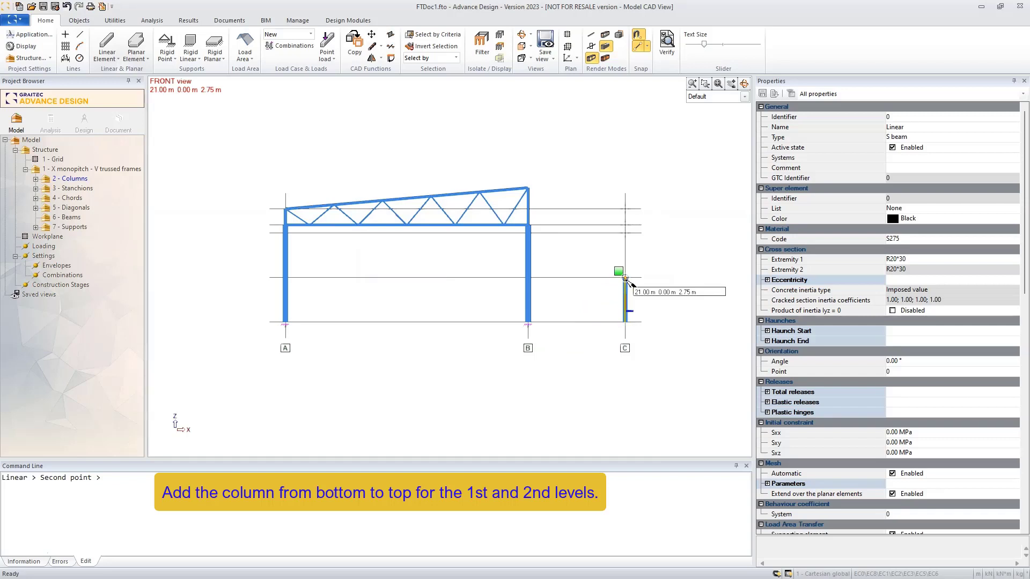
pyautogui.click(626, 278)
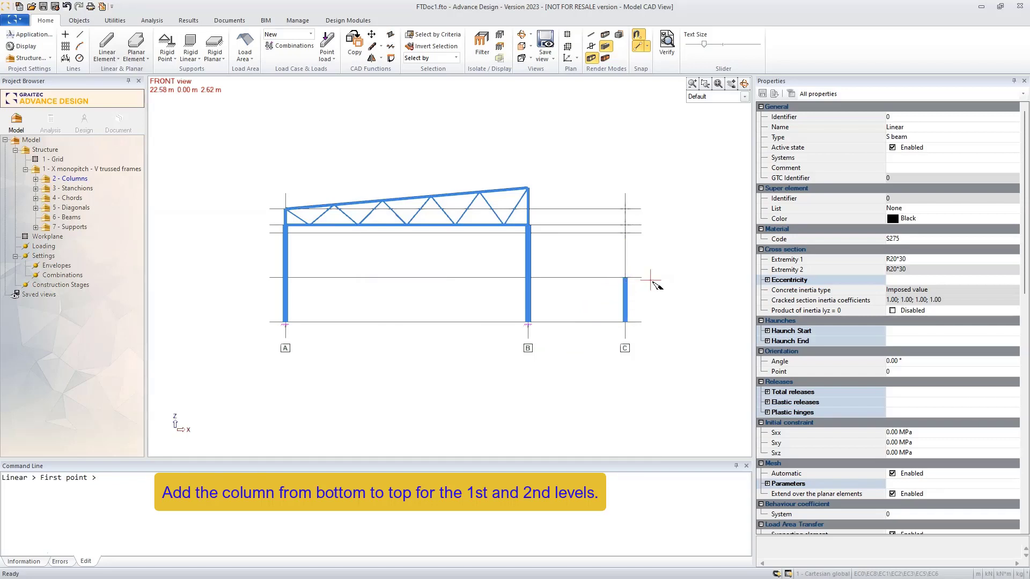
pyautogui.click(624, 275)
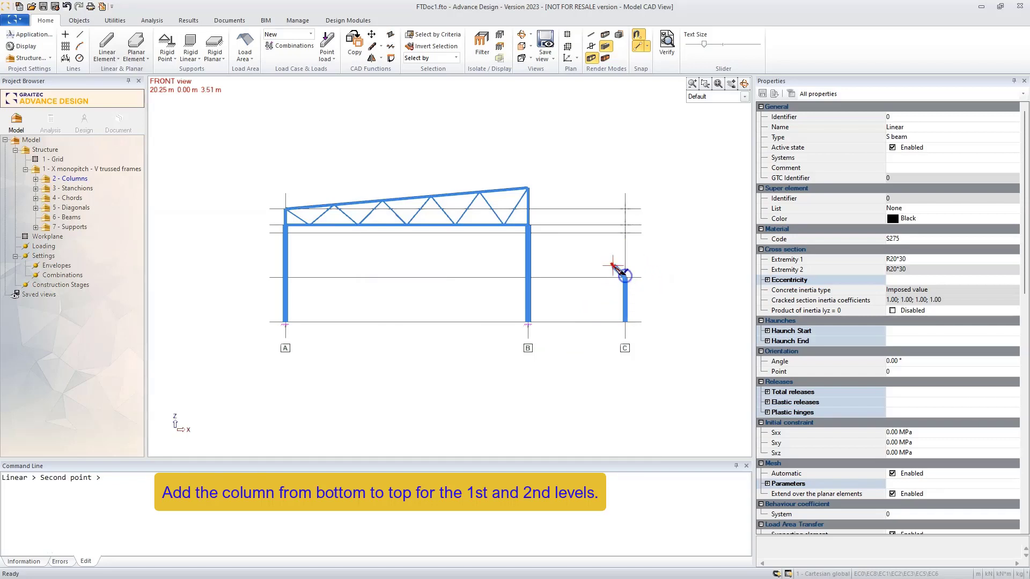
pyautogui.click(625, 234)
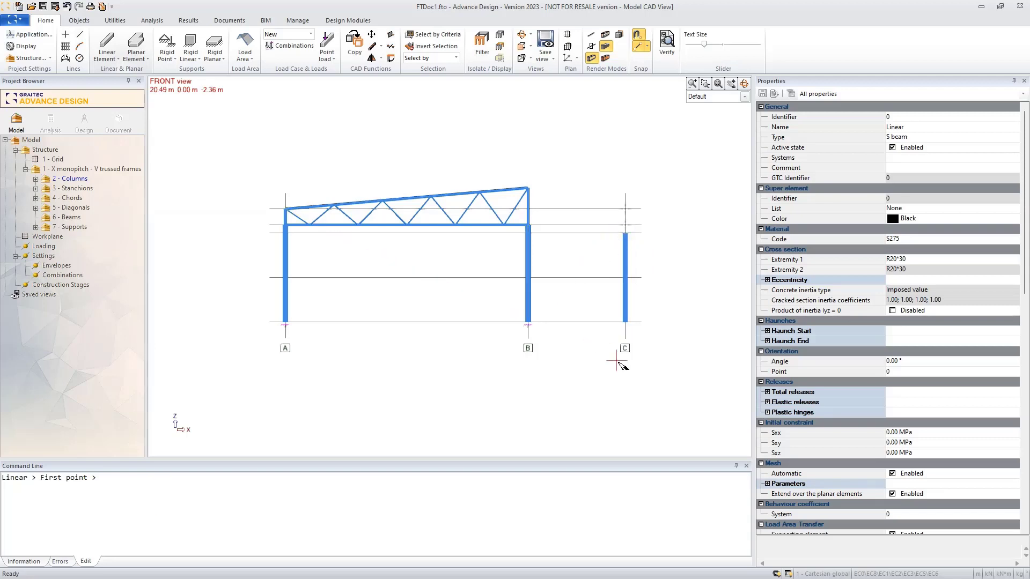
pyautogui.press('Escape')
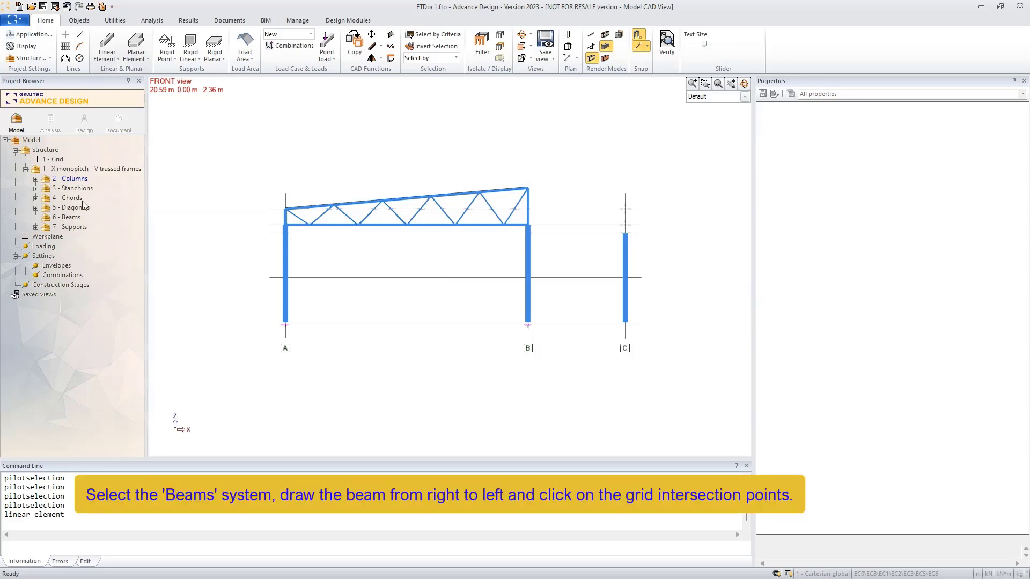
# Step: Draw two horizontal beams in the Beams system from axis C to axis B, at heights 2.75 m and 5.50 m
pyautogui.click(69, 218)
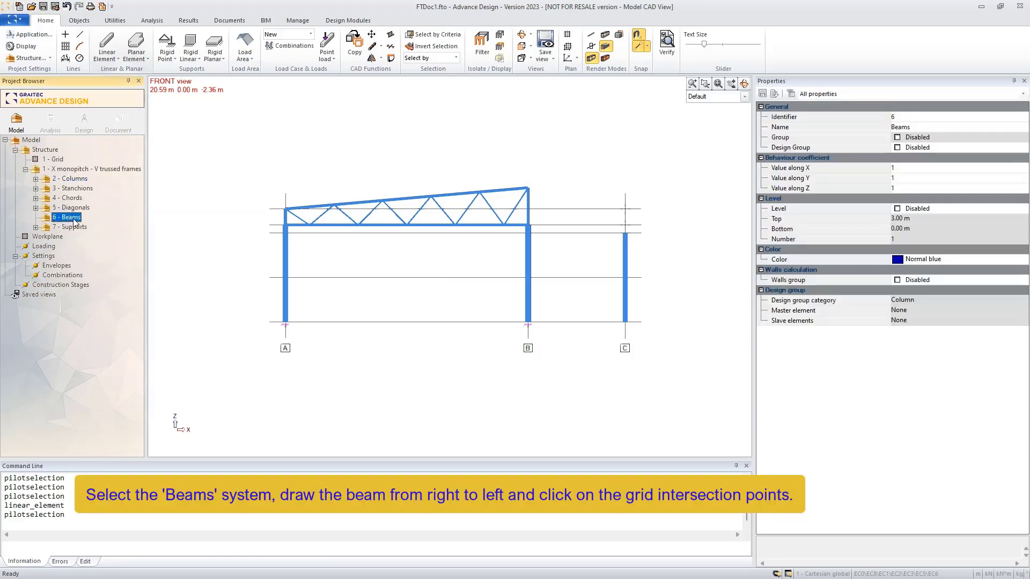
pyautogui.click(107, 44)
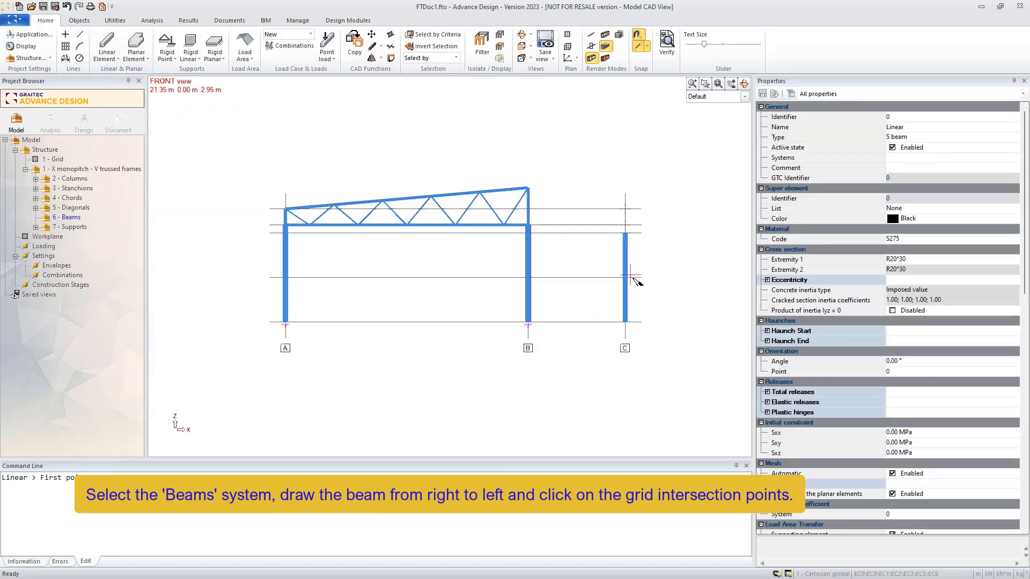
pyautogui.click(626, 278)
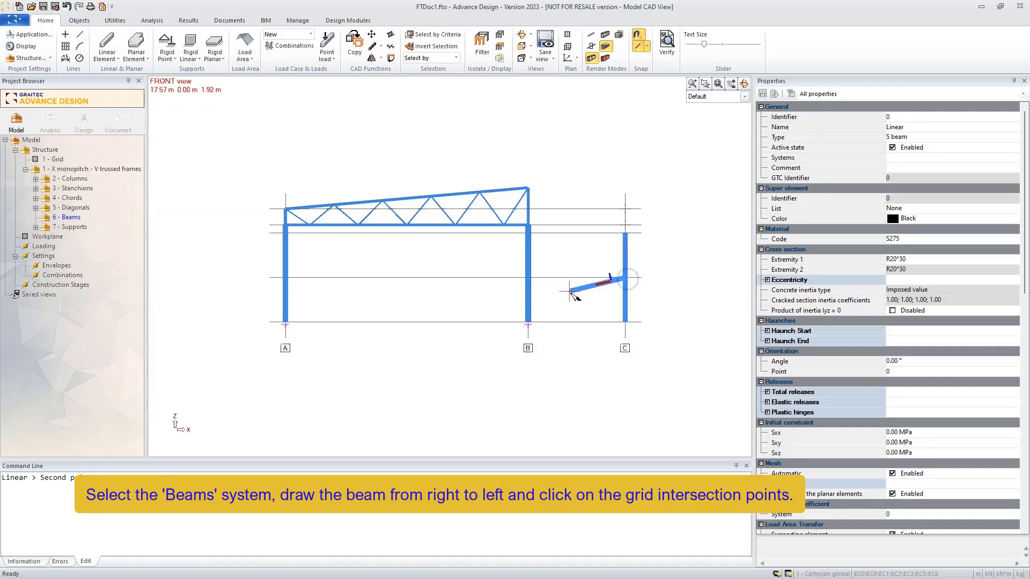
pyautogui.click(529, 278)
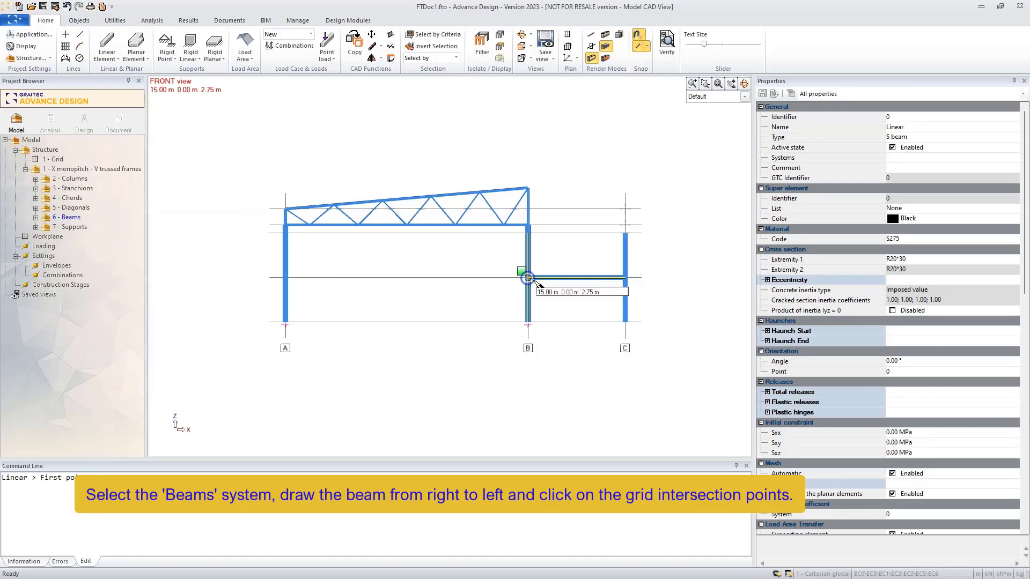
pyautogui.click(617, 234)
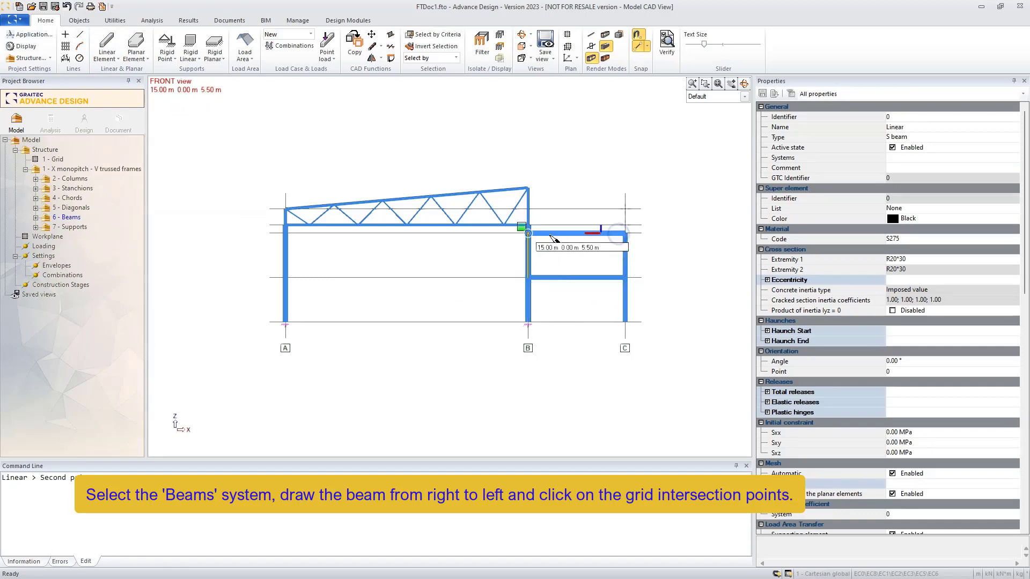
pyautogui.click(528, 235)
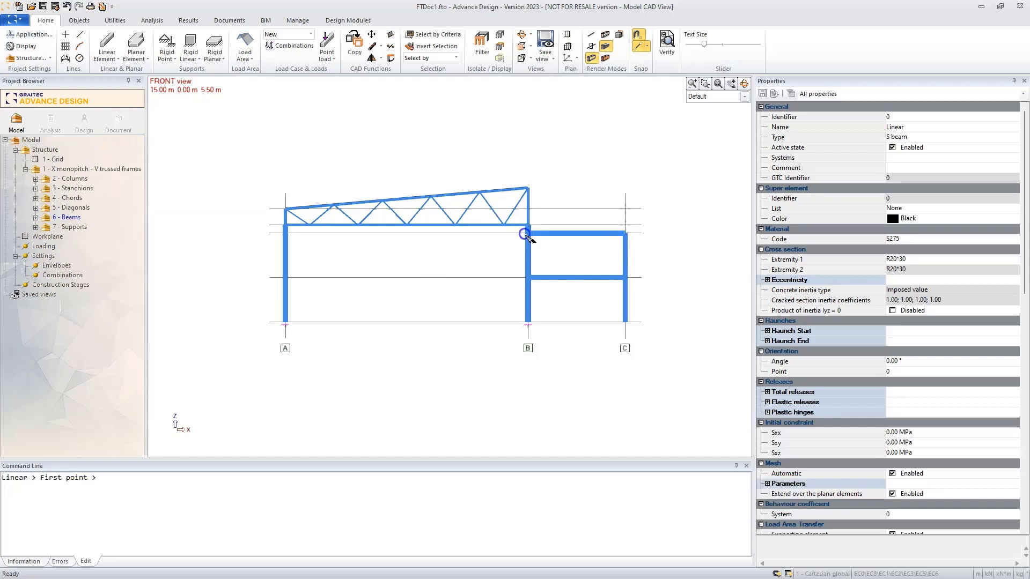
pyautogui.press('Escape')
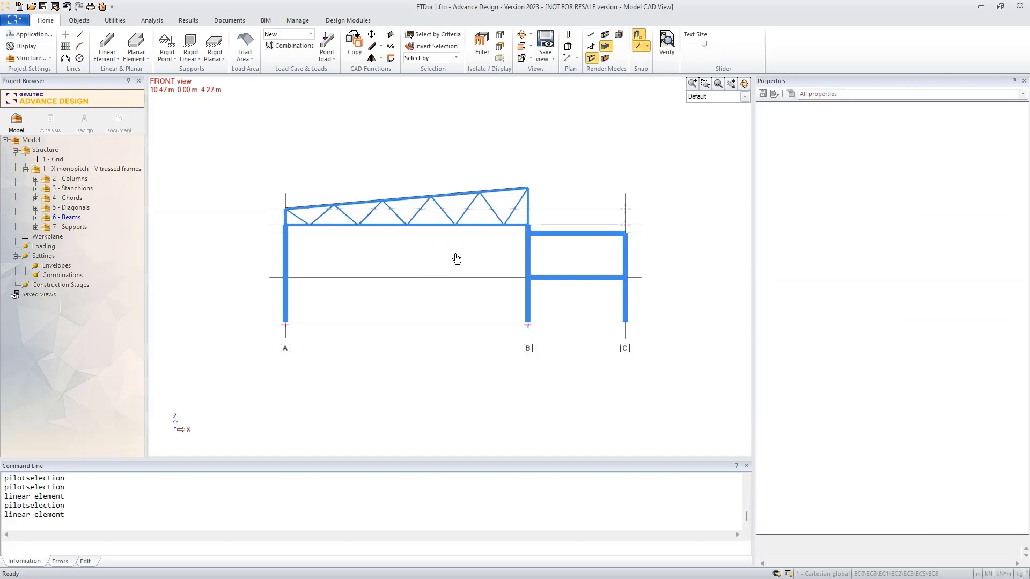
# Step: Measure the base distances between axes A and B and axes B and C, and the height from base B to the roof peak
pyautogui.scroll(2, 477, 266)
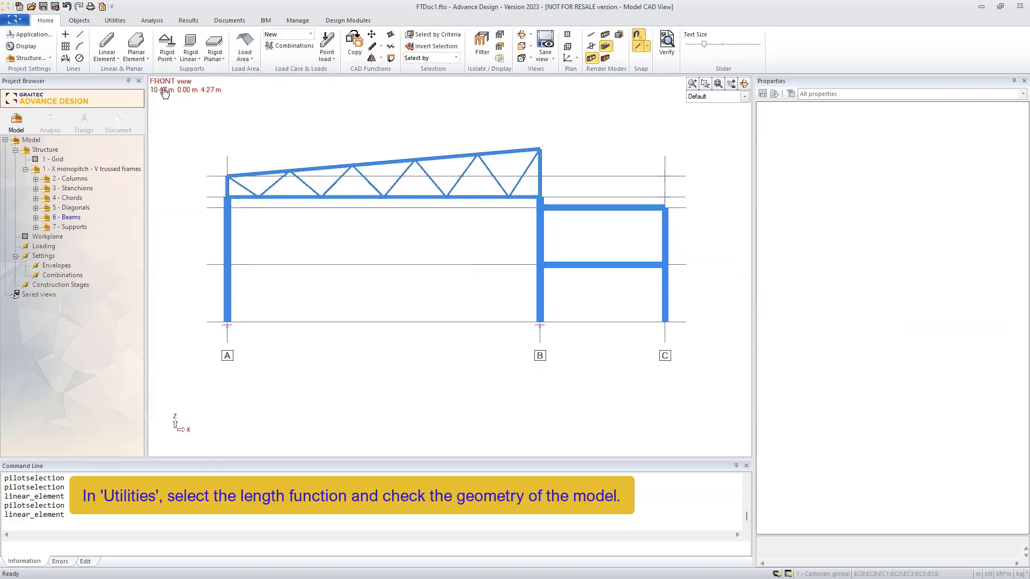
pyautogui.click(124, 21)
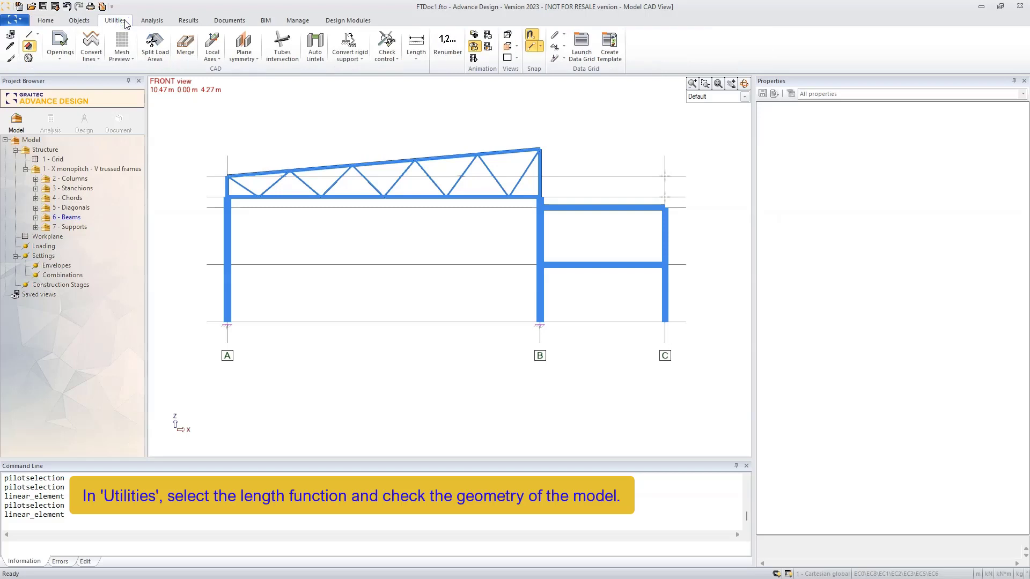
pyautogui.click(418, 51)
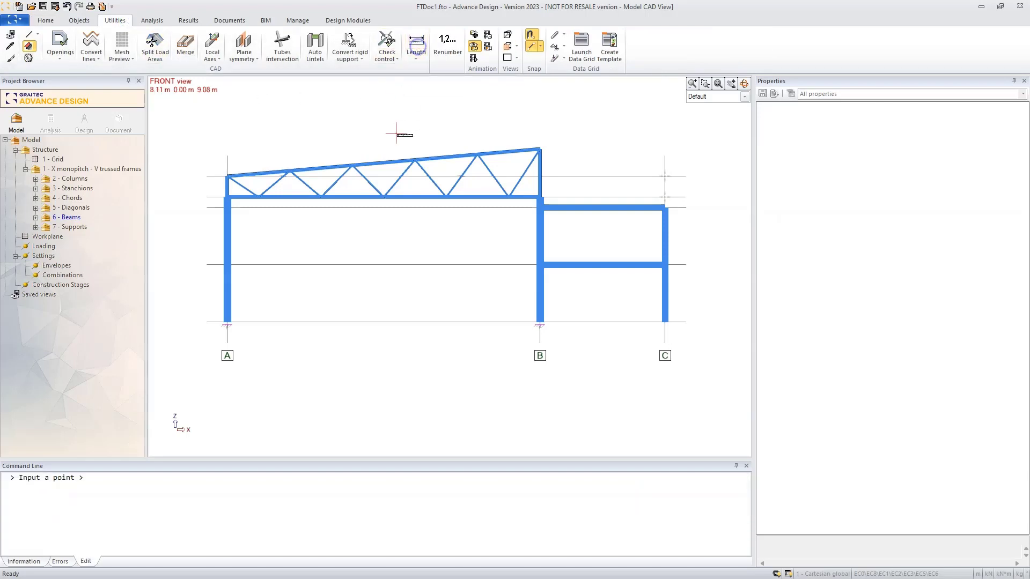
pyautogui.click(227, 322)
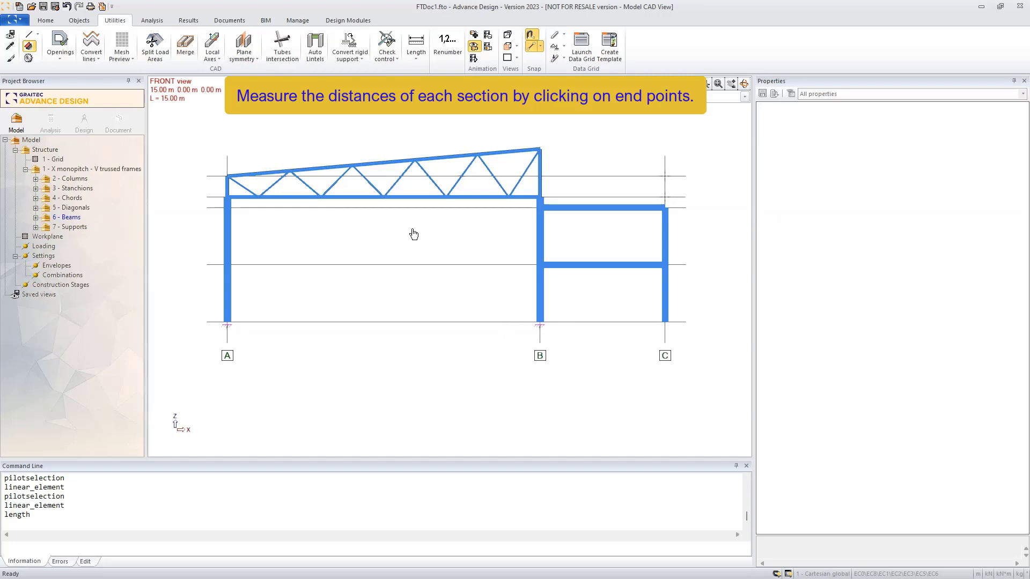
pyautogui.click(416, 43)
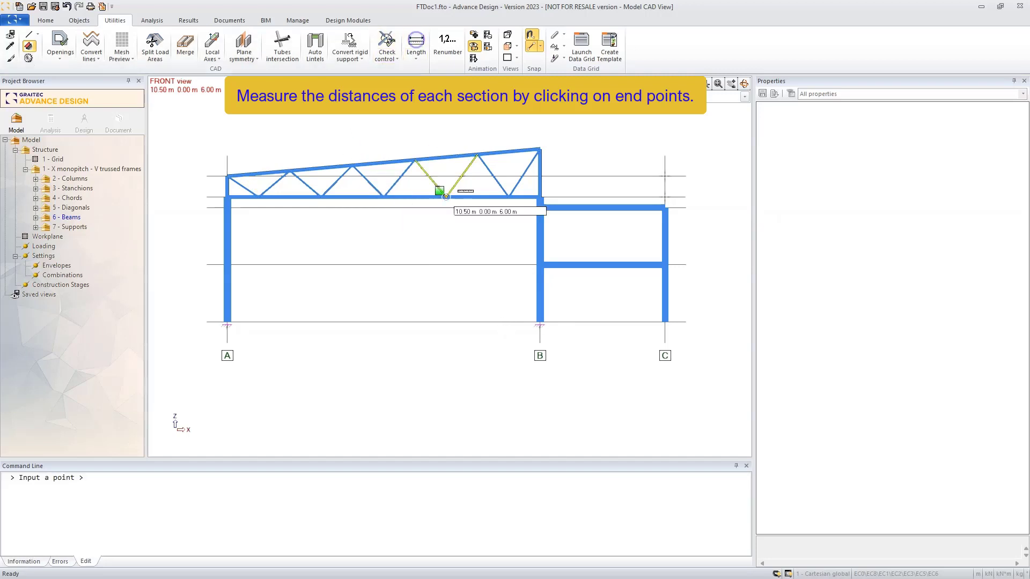
pyautogui.click(539, 321)
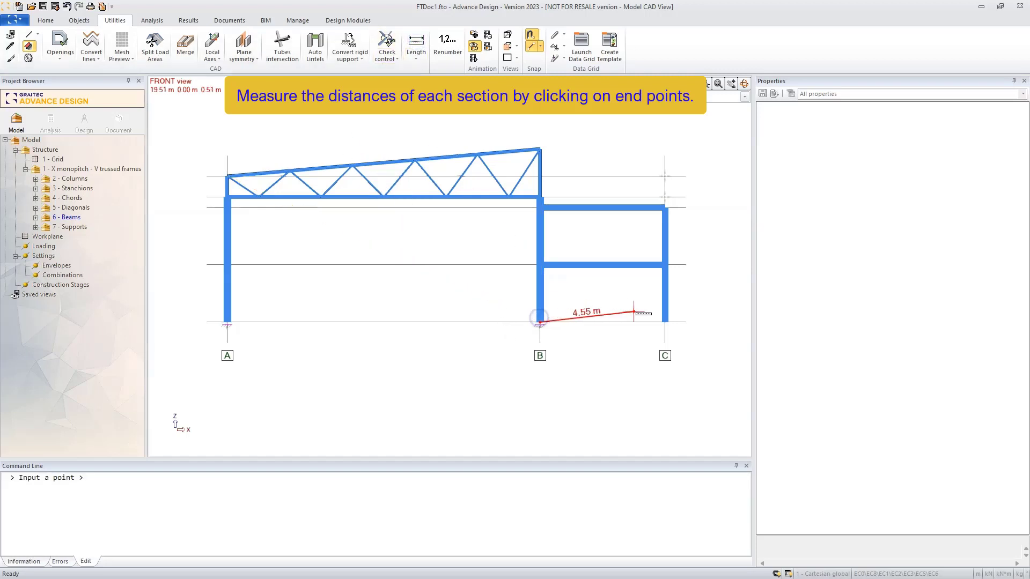
pyautogui.click(666, 322)
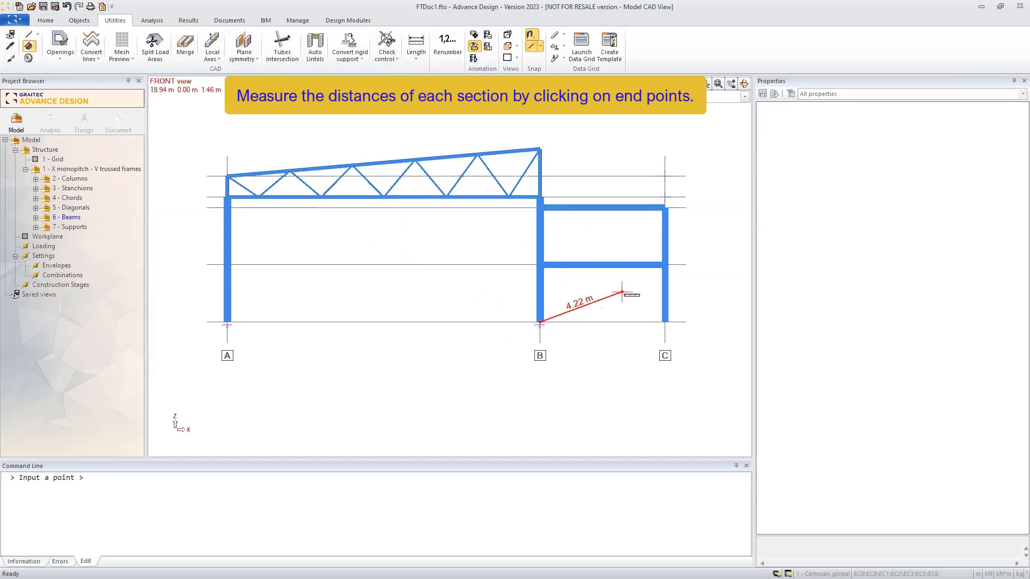
pyautogui.click(539, 321)
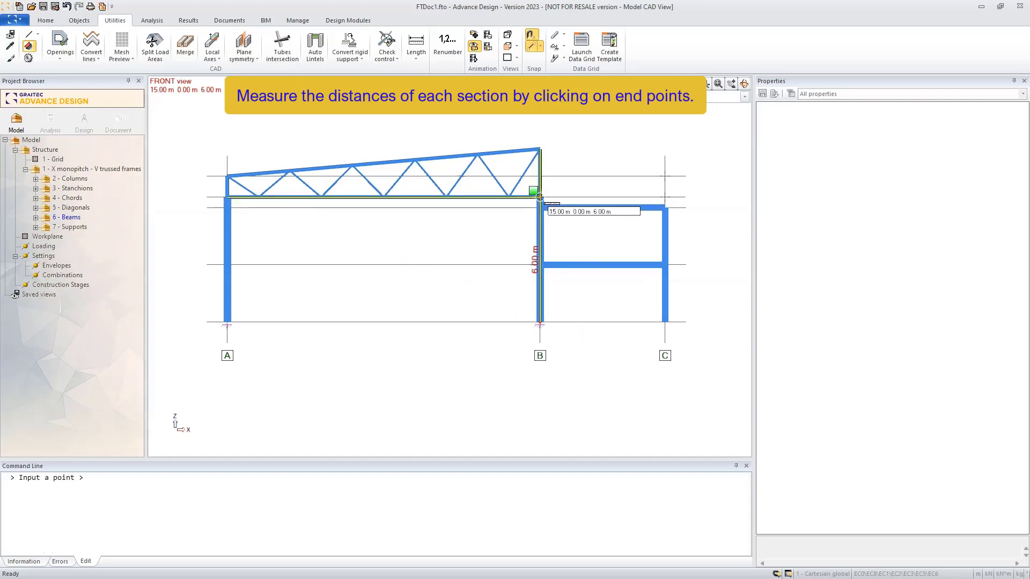
pyautogui.click(540, 150)
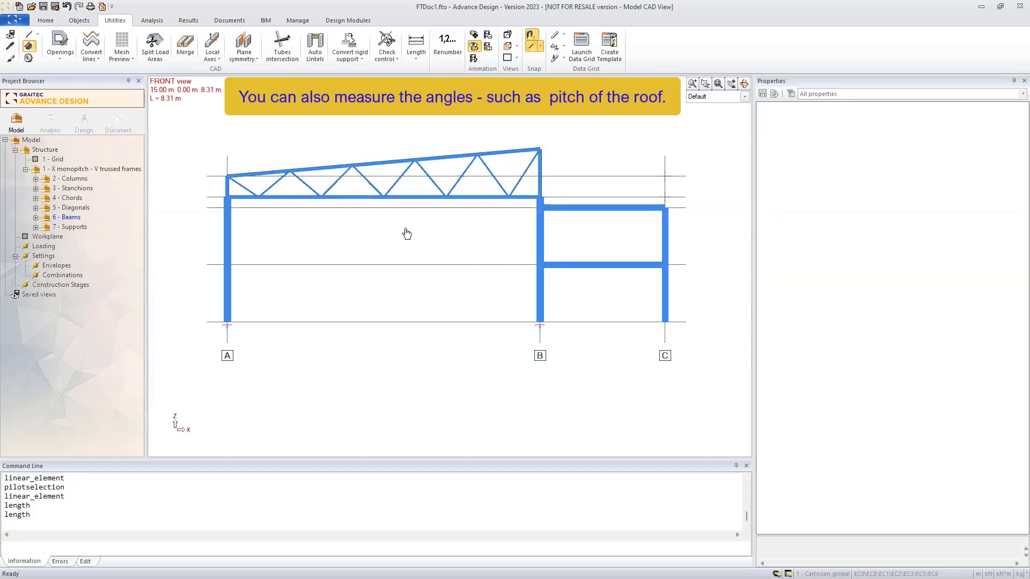
# Step: Measure the roof pitch angle at the truss's low end, between the horizontal grid line and the top chord
pyautogui.click(415, 61)
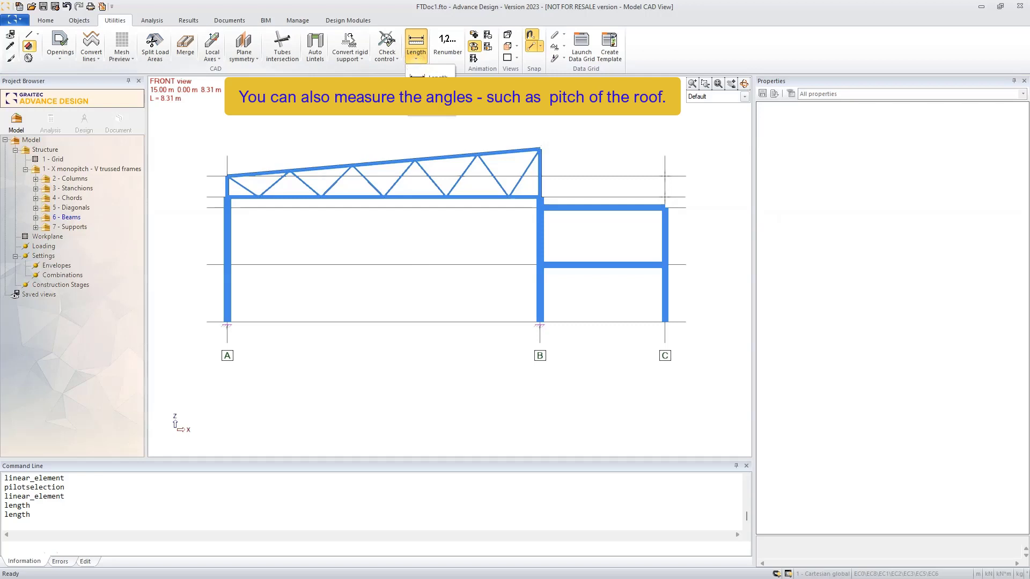
pyautogui.click(436, 117)
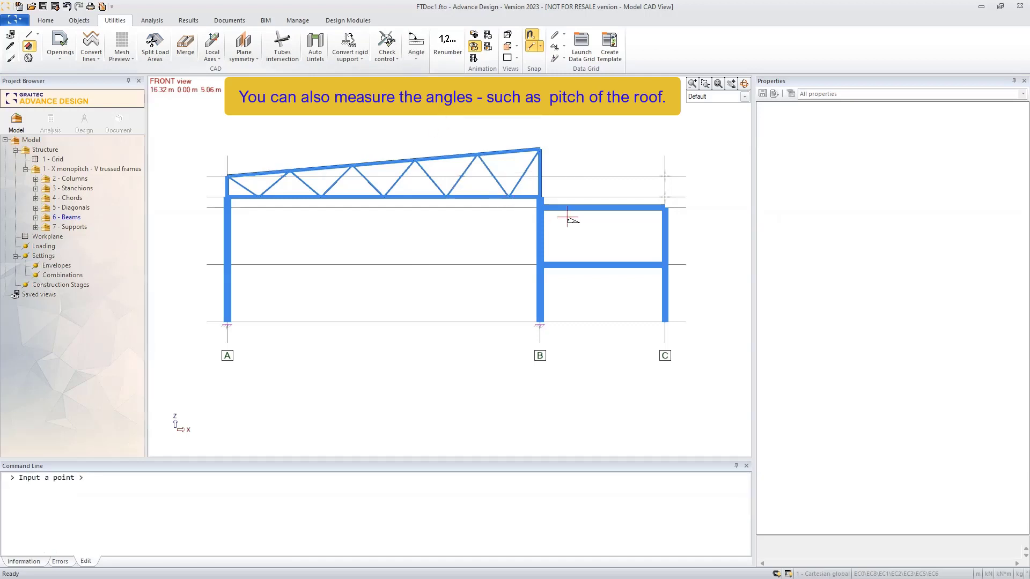
pyautogui.click(665, 177)
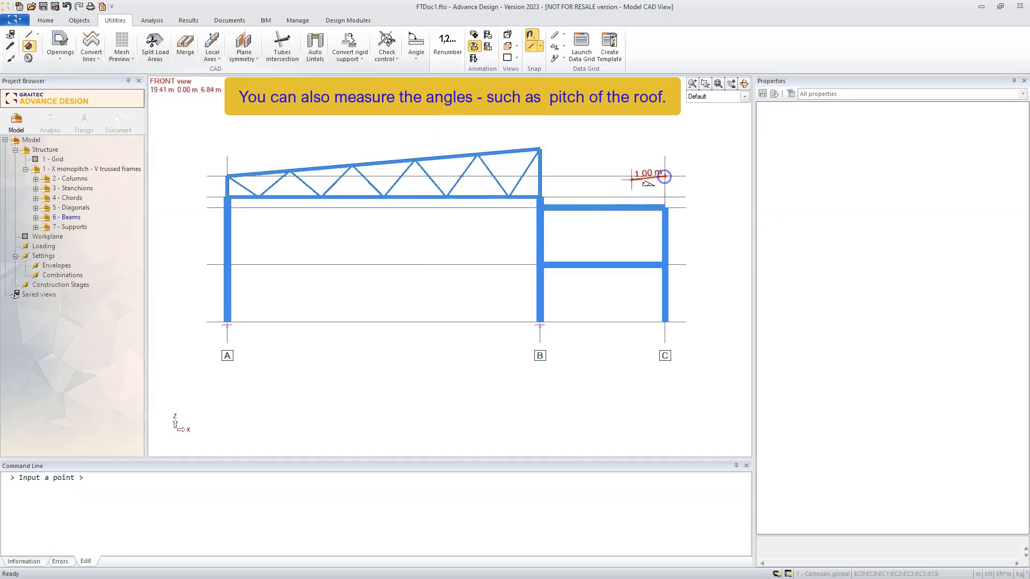
pyautogui.click(228, 177)
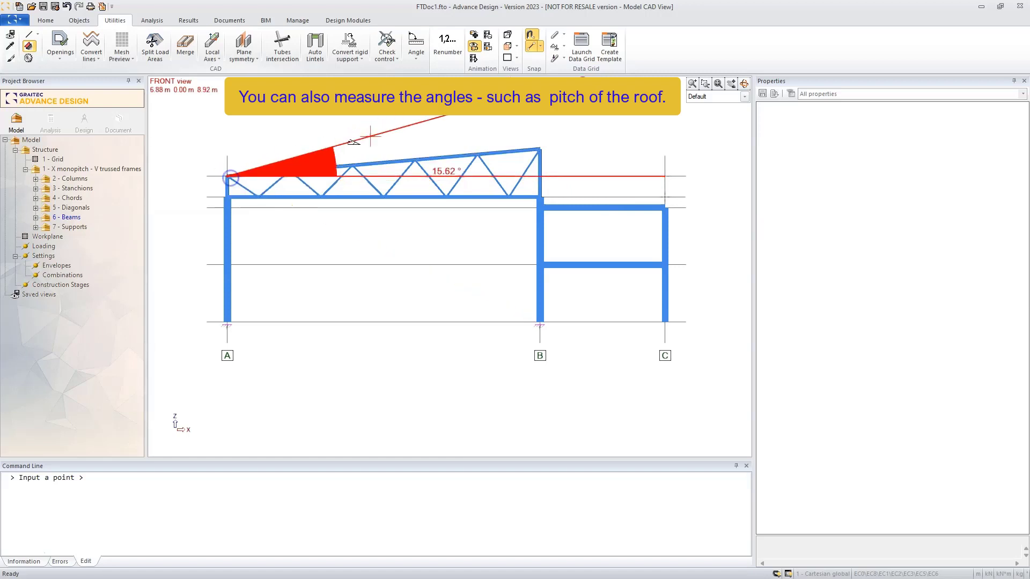
pyautogui.click(539, 150)
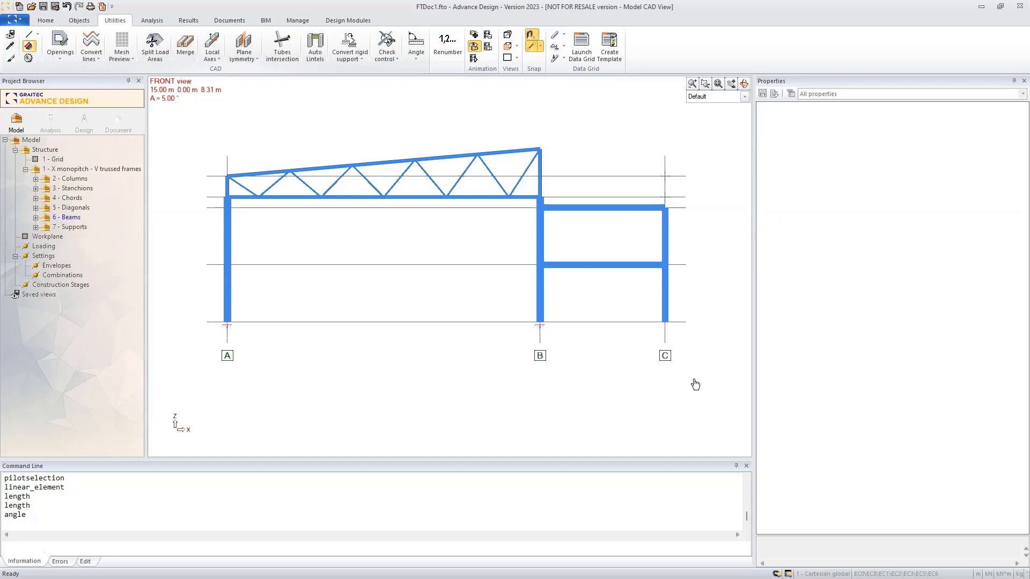
# Step: Place a rigid point support with pin restraints in the Supports system at the base of the column on axis C
pyautogui.click(63, 230)
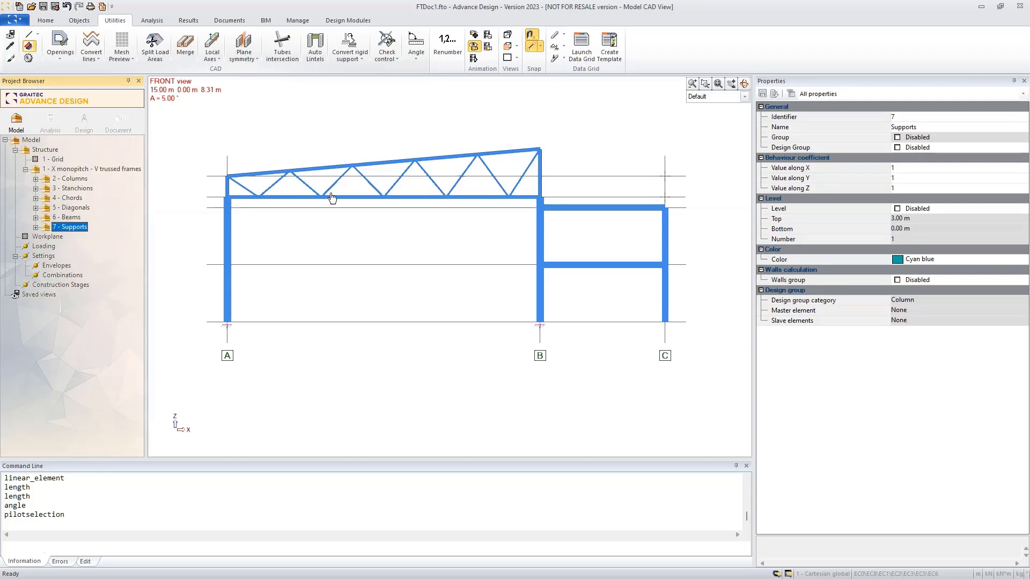
pyautogui.click(44, 21)
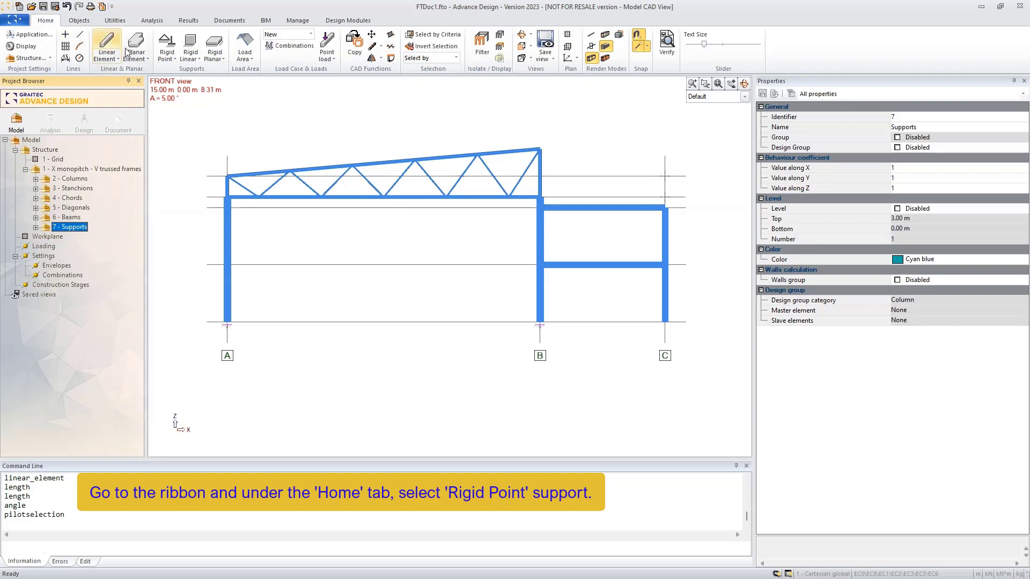
pyautogui.click(164, 60)
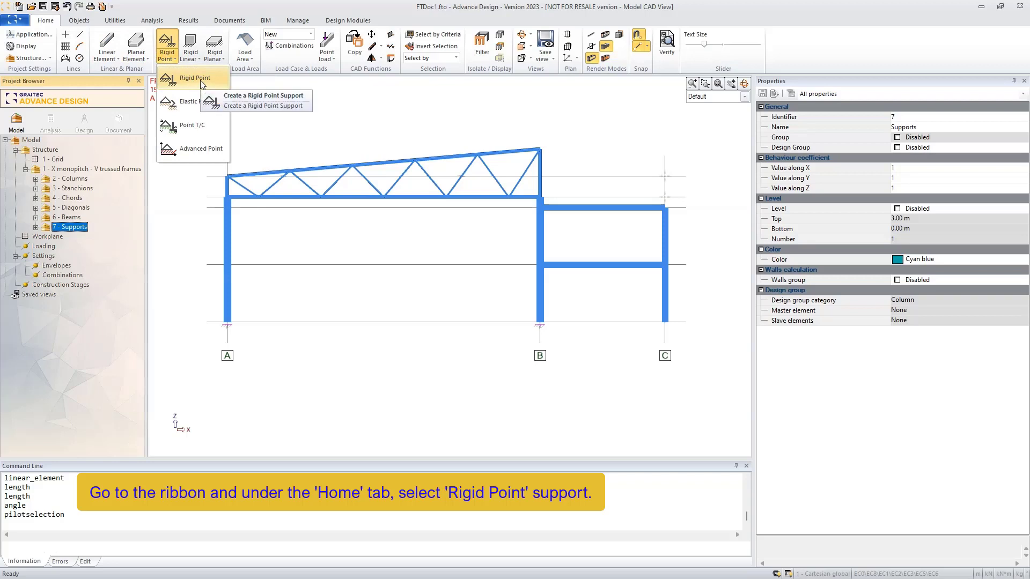
pyautogui.click(200, 79)
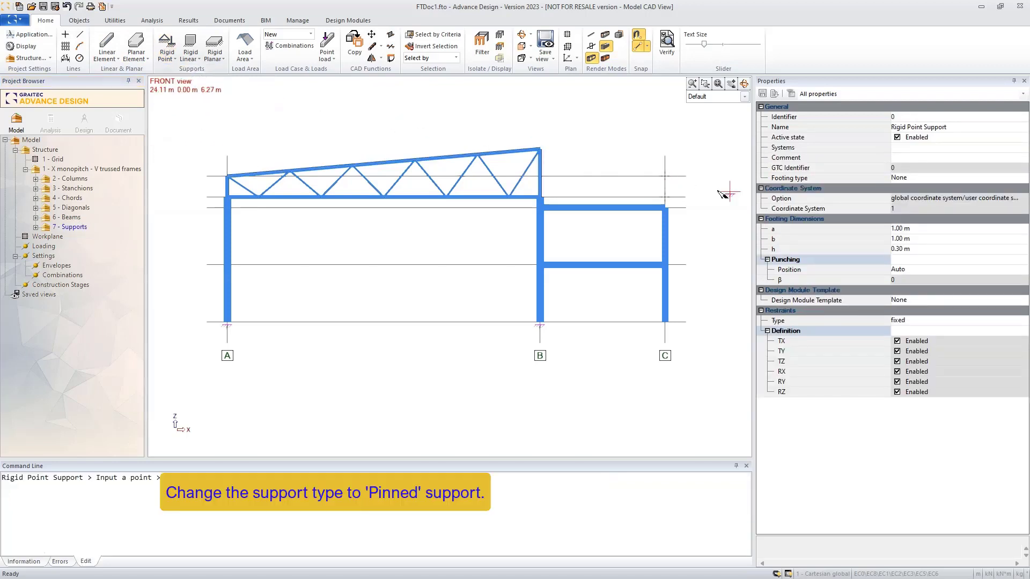
pyautogui.click(1020, 321)
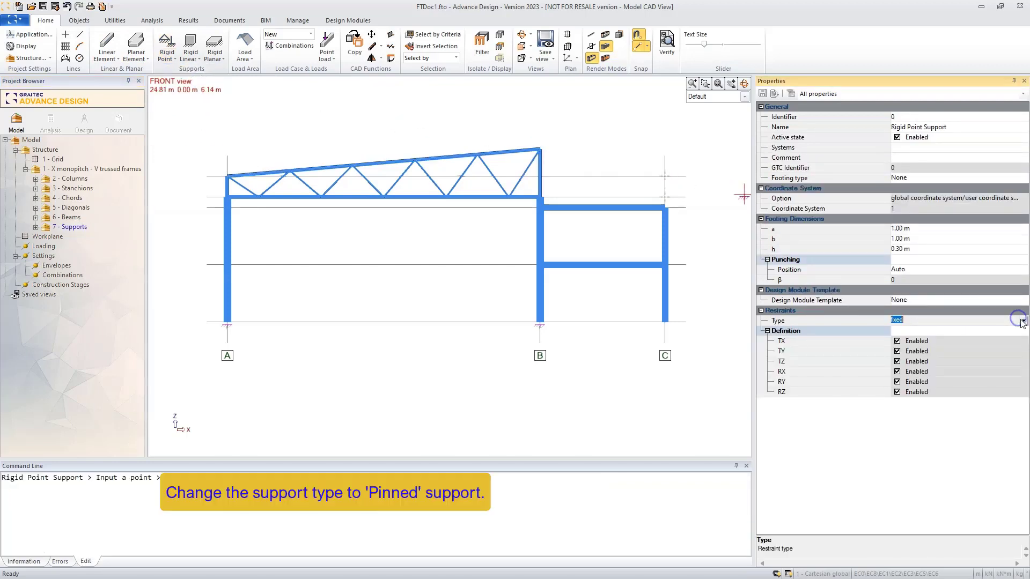
pyautogui.click(1023, 321)
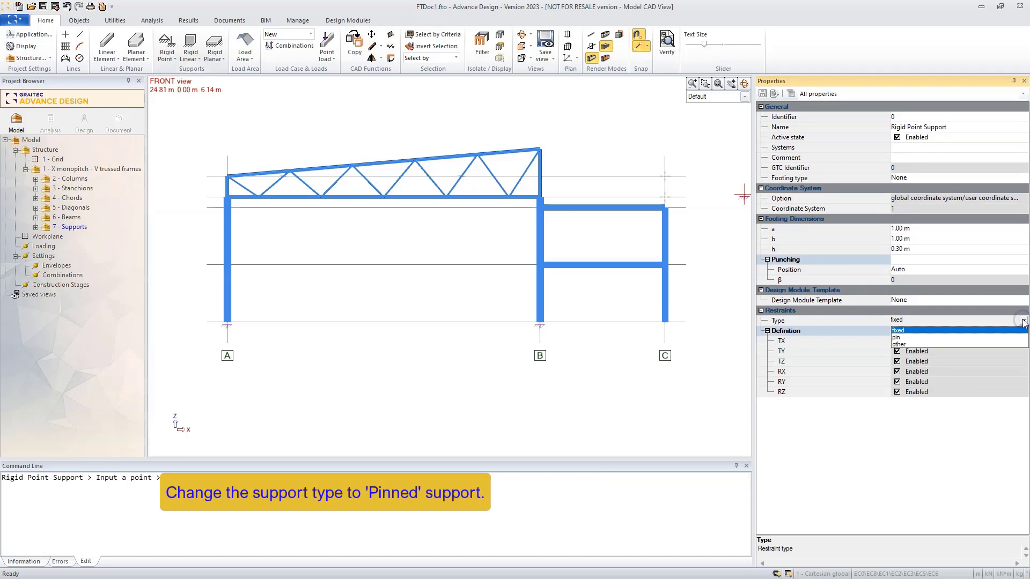
pyautogui.click(896, 338)
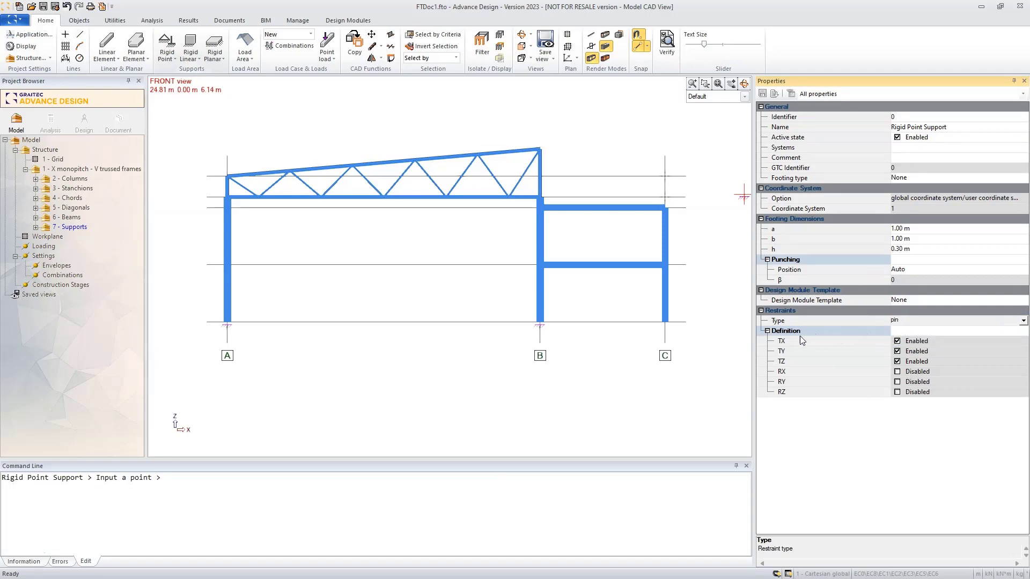
pyautogui.click(665, 321)
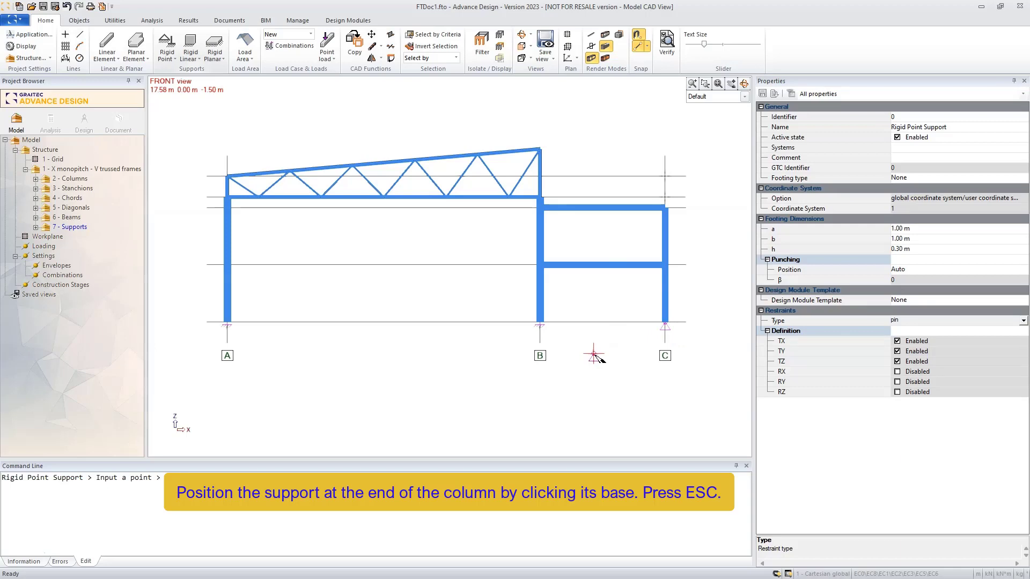
pyautogui.press('Escape')
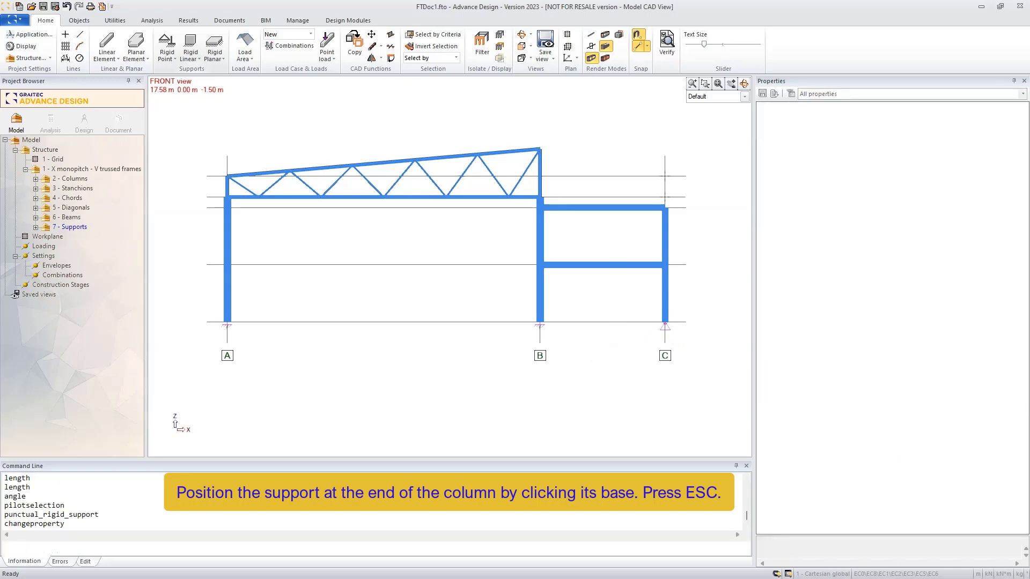